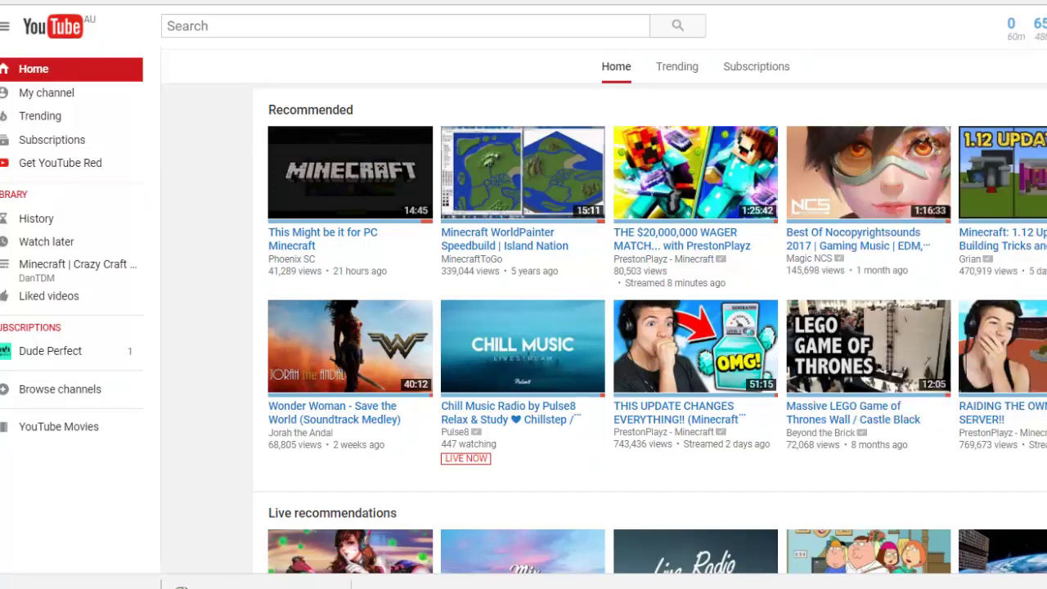
# Step: Find the video "Does Highster Mobile Really Work" in the channel's Video Manager and open it for editing
pyautogui.click(97, 94)
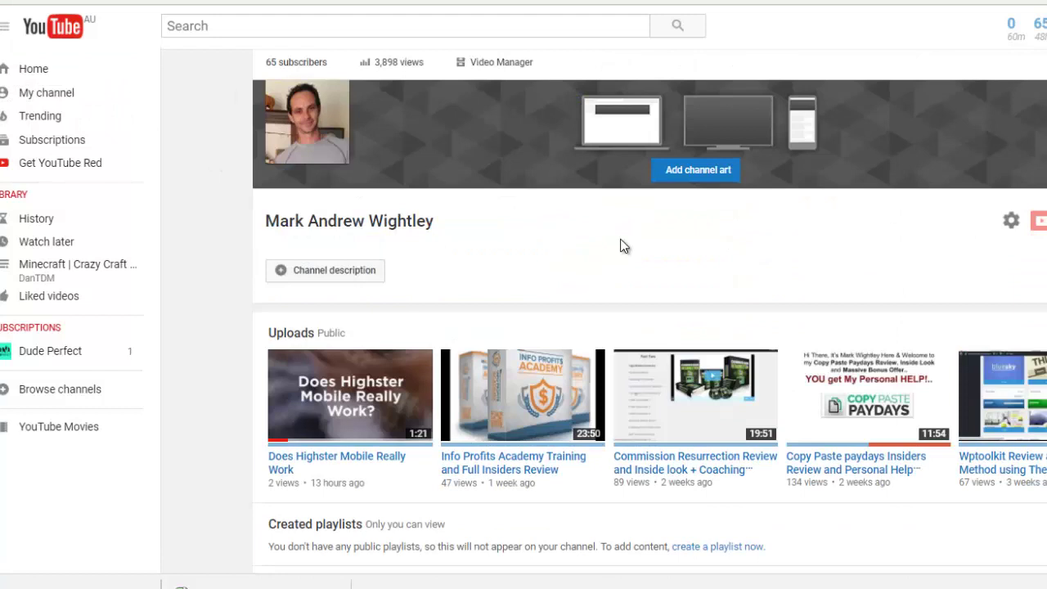
pyautogui.click(501, 69)
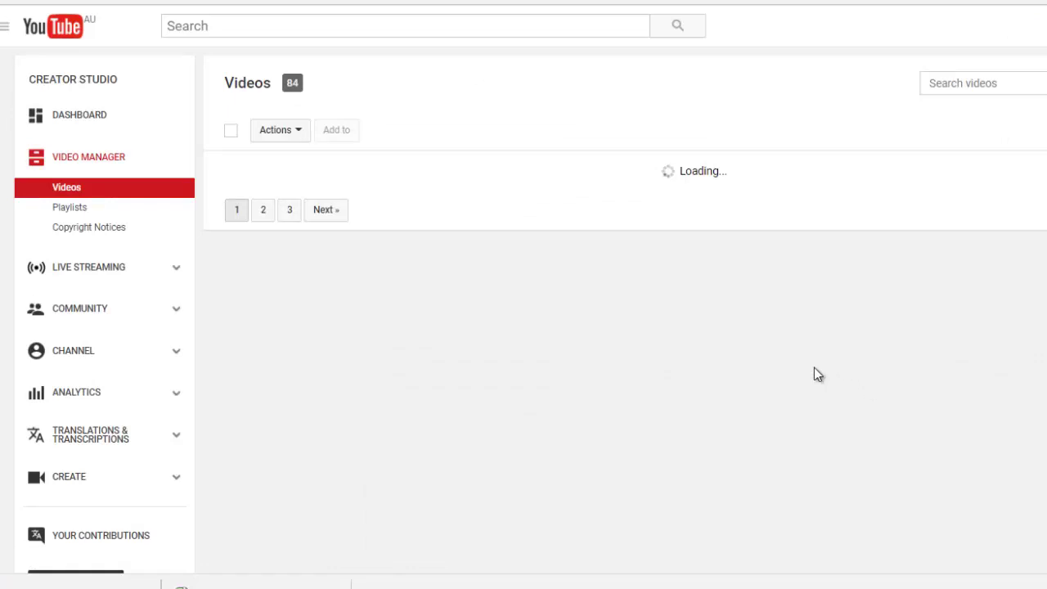
pyautogui.scroll(-10, 738, 374)
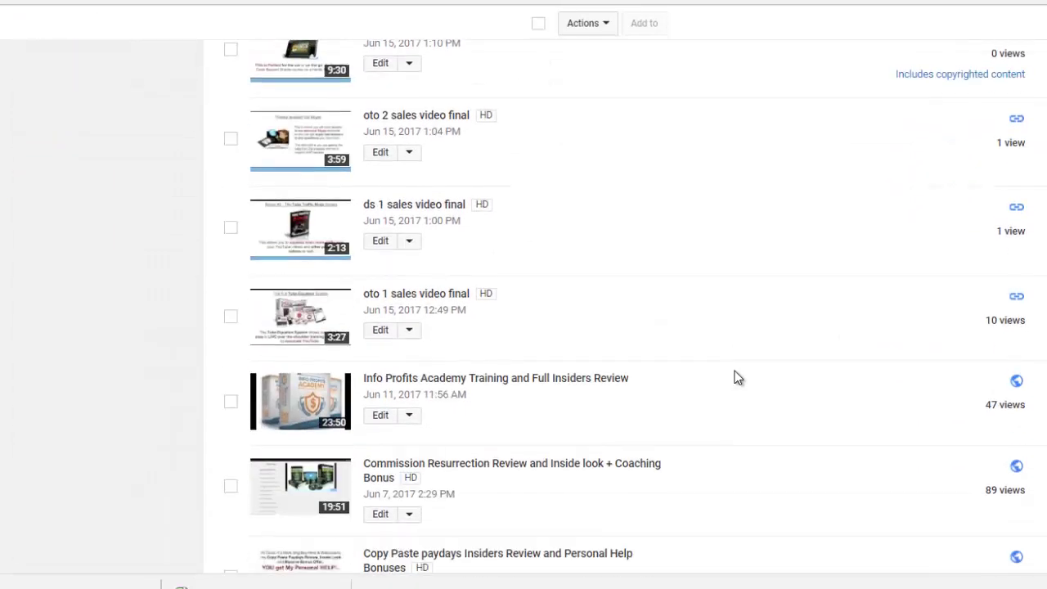
pyautogui.scroll(-15, 735, 371)
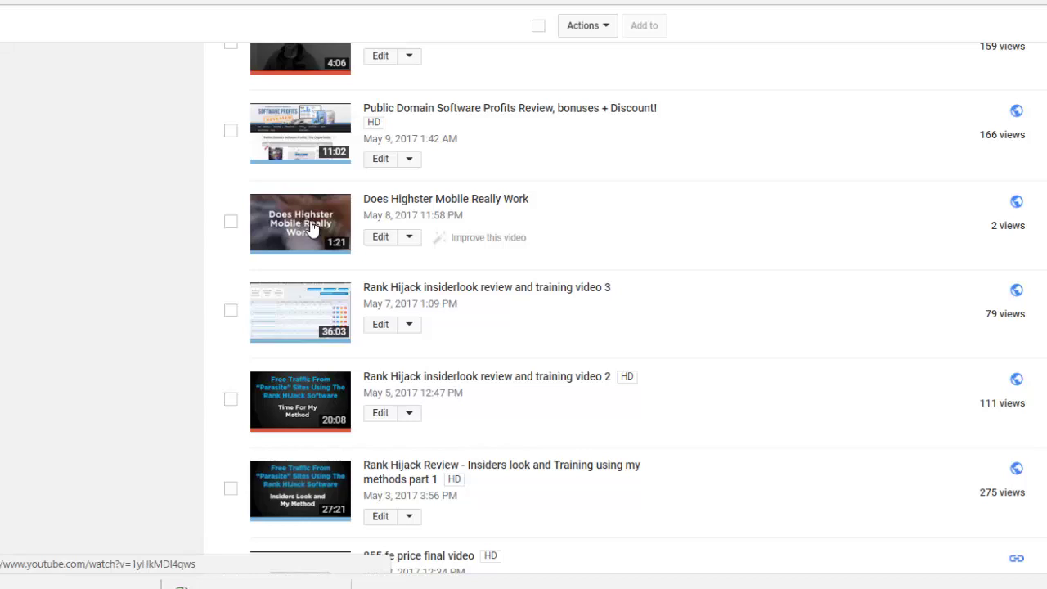
pyautogui.click(425, 205)
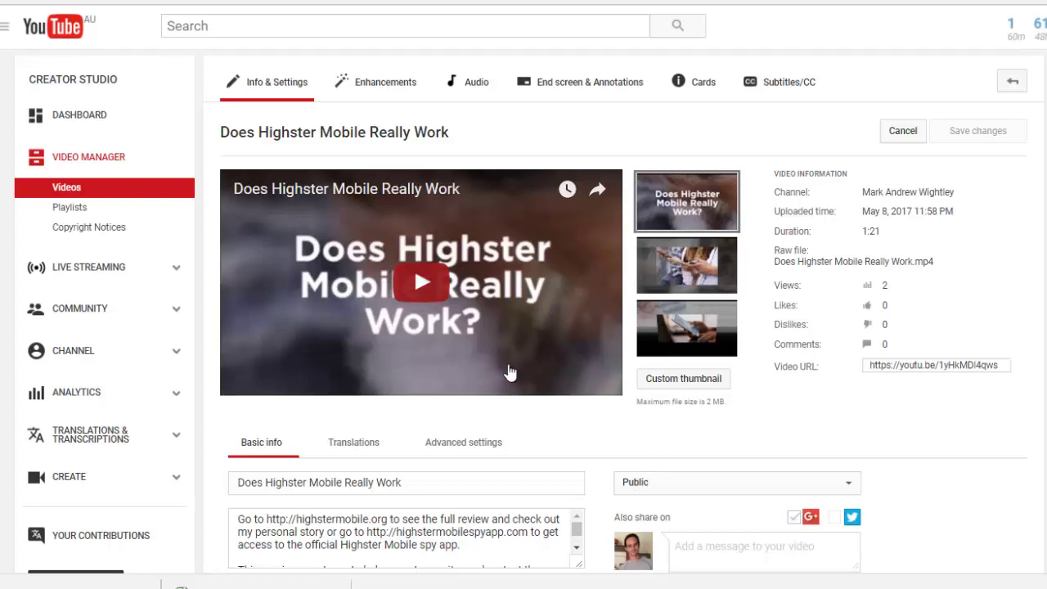
# Step: Review the video's description and open the management page for its subtitles and closed captions
pyautogui.scroll(-6, 442, 532)
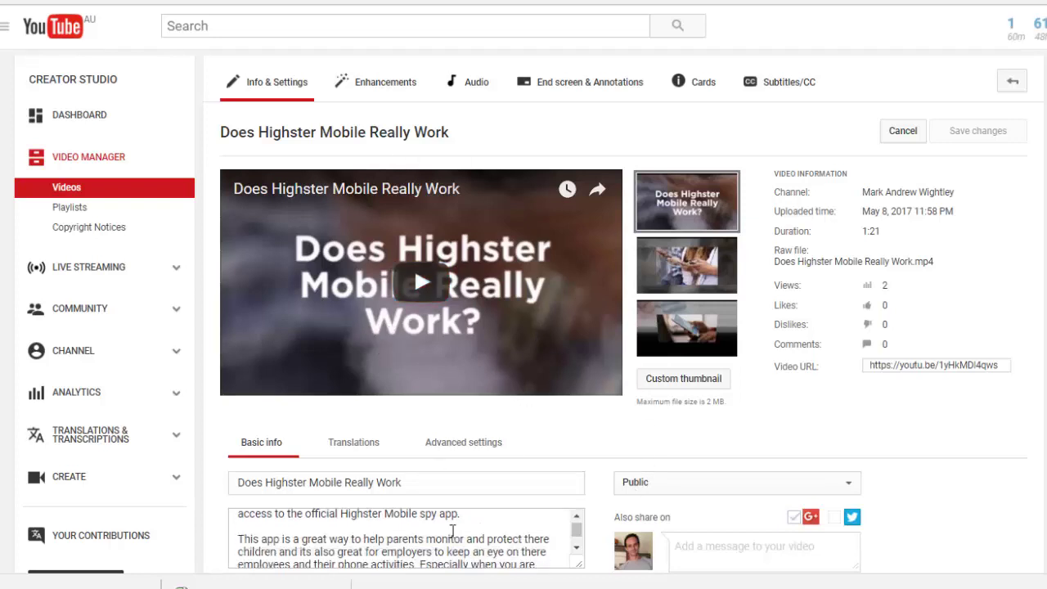
pyautogui.scroll(4, 455, 417)
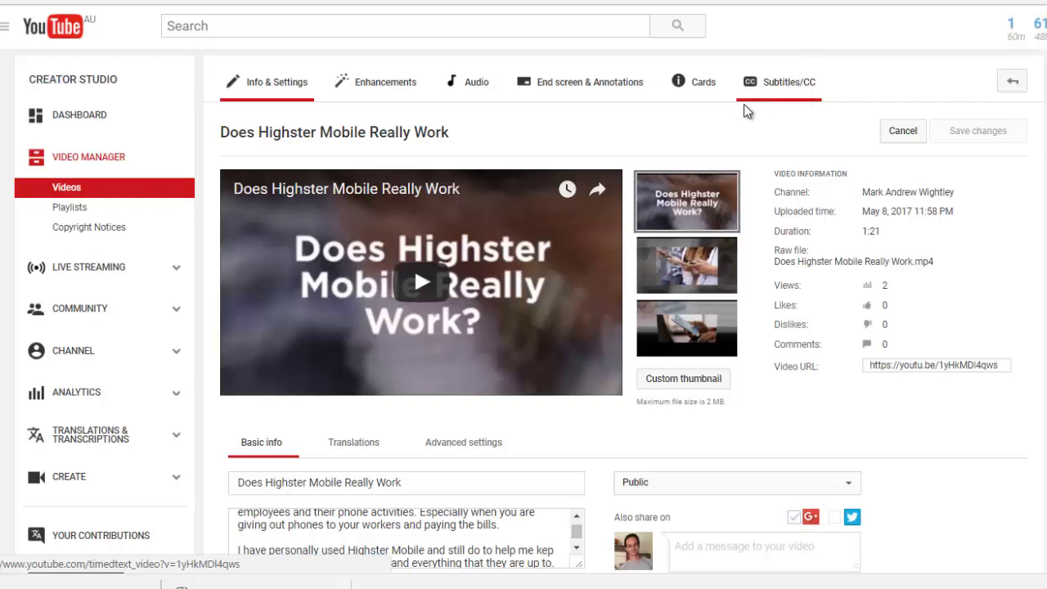
pyautogui.click(796, 84)
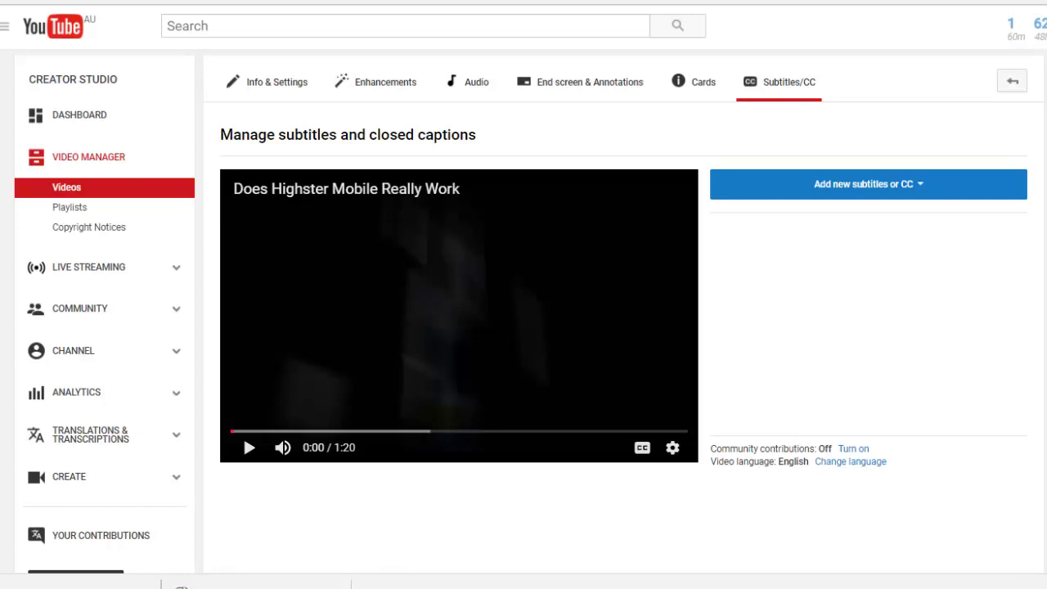
# Step: Switch to the transcript in Notepad, correct "Highstyer" to "Highster" in the first line and save the file
pyautogui.moveTo(360, 583)
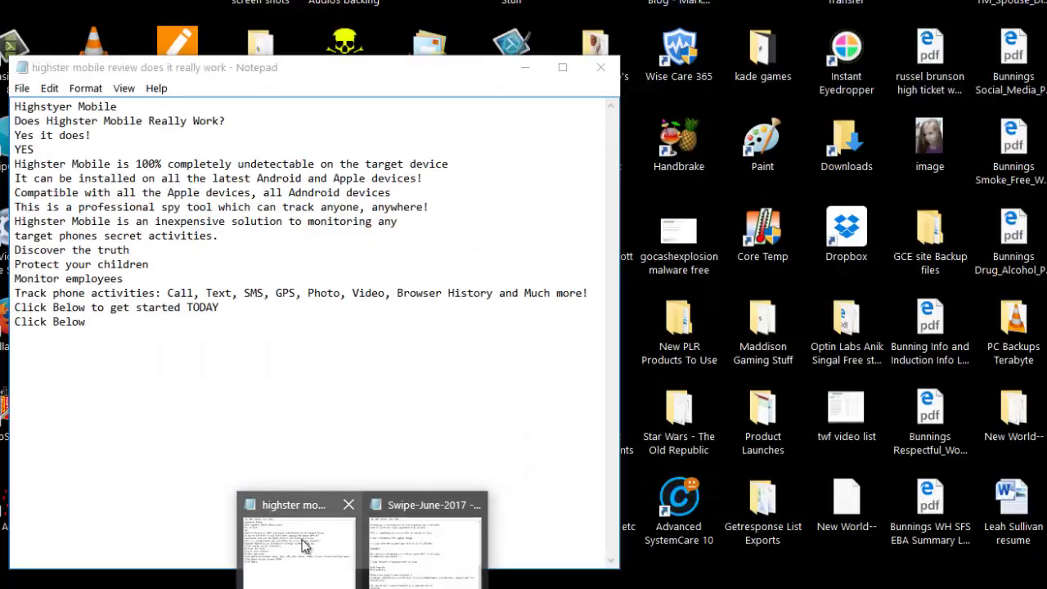
pyautogui.click(278, 564)
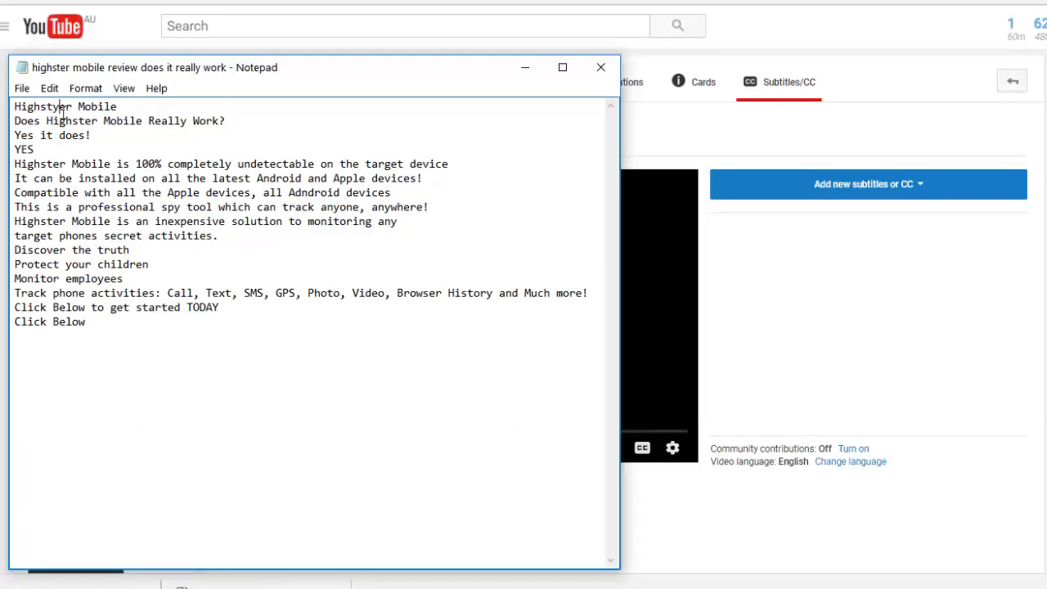
pyautogui.click(21, 87)
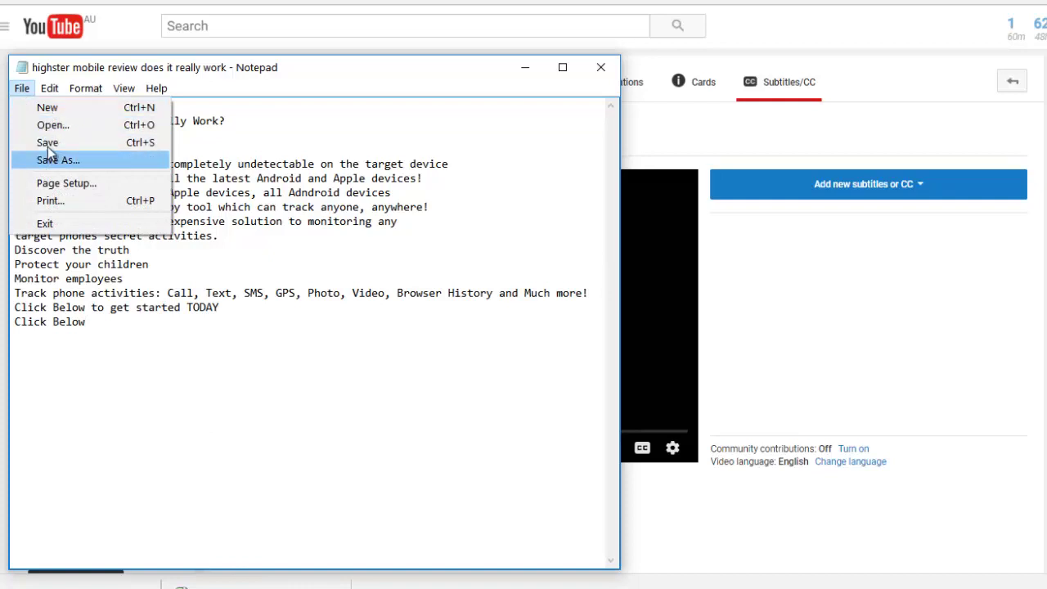
pyautogui.click(47, 143)
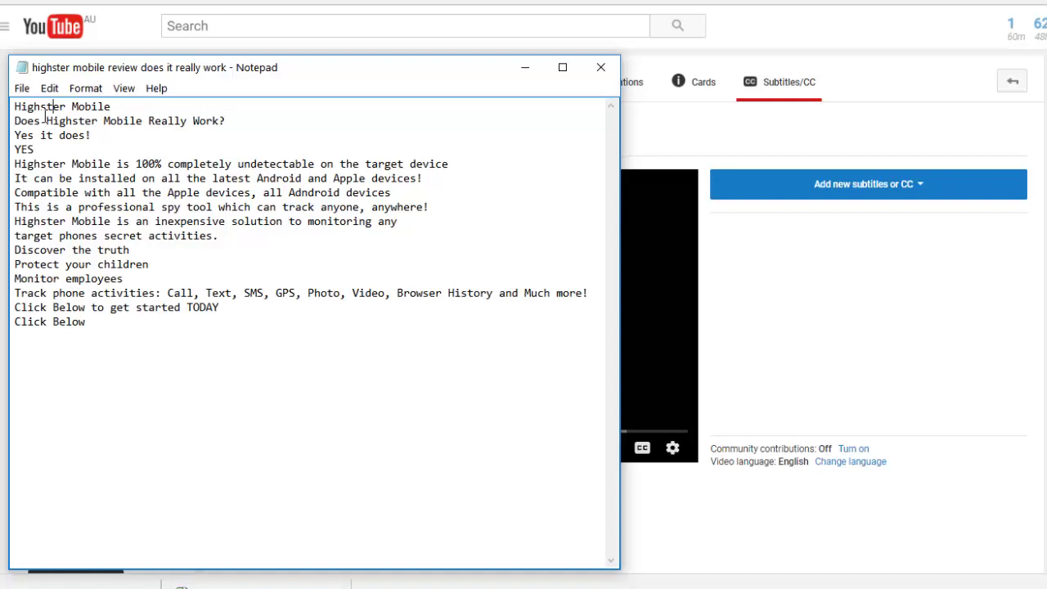
# Step: Examine the "Highster Mobile" keyword mentions throughout the transcript and return to the video's subtitle page
pyautogui.moveTo(19, 107); pyautogui.dragTo(144, 141)
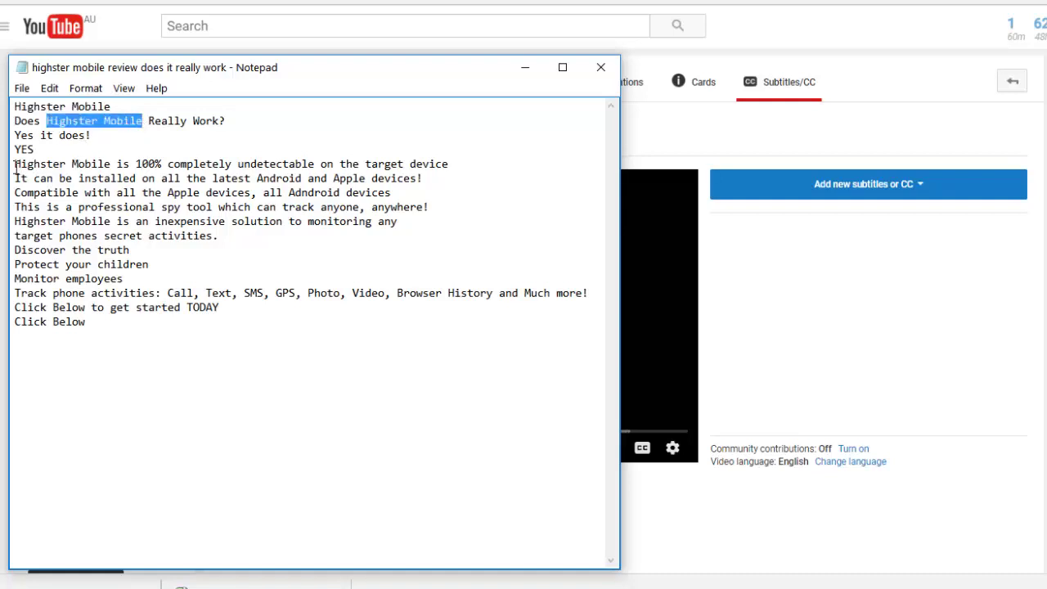
pyautogui.moveTo(15, 164); pyautogui.dragTo(111, 165)
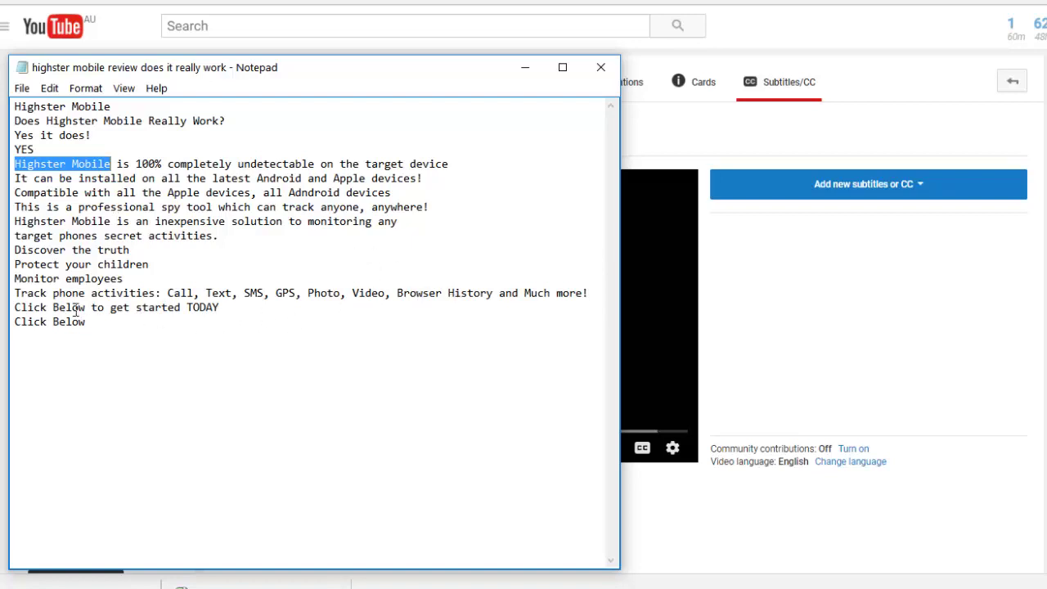
pyautogui.moveTo(15, 221); pyautogui.dragTo(112, 223)
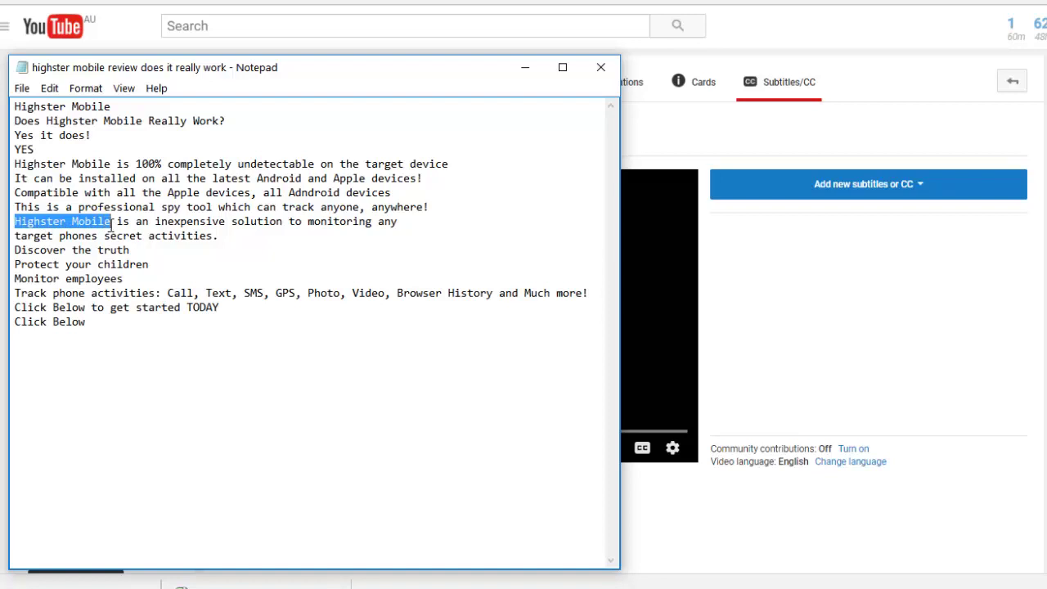
pyautogui.click(524, 69)
pyautogui.scroll(-2, 411, 486)
pyautogui.scroll(3, 411, 486)
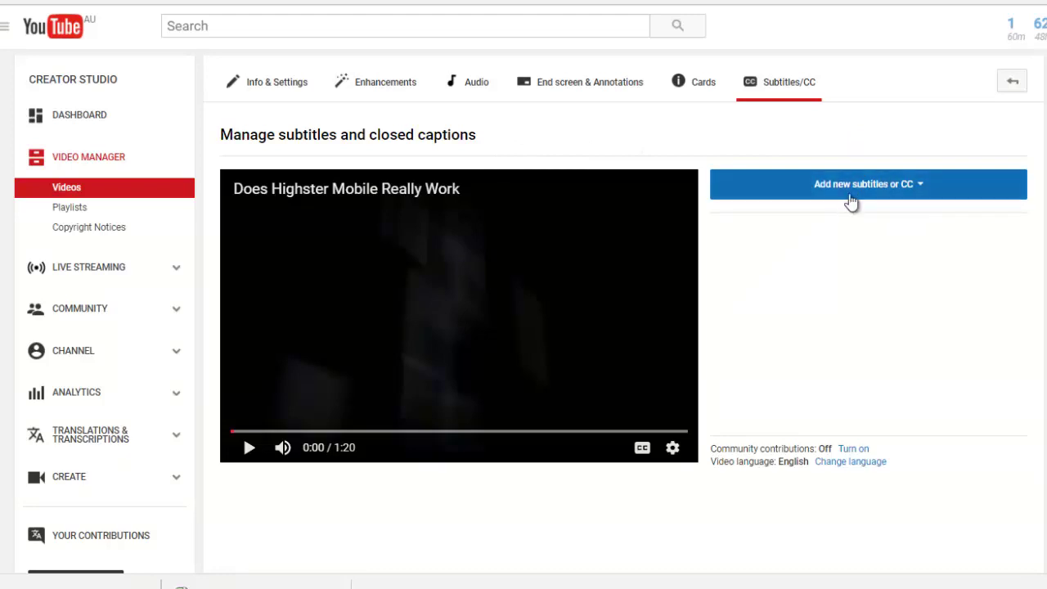
# Step: Add English subtitles by uploading "highster mobile review does it really work.txt" as a transcript
pyautogui.click(923, 191)
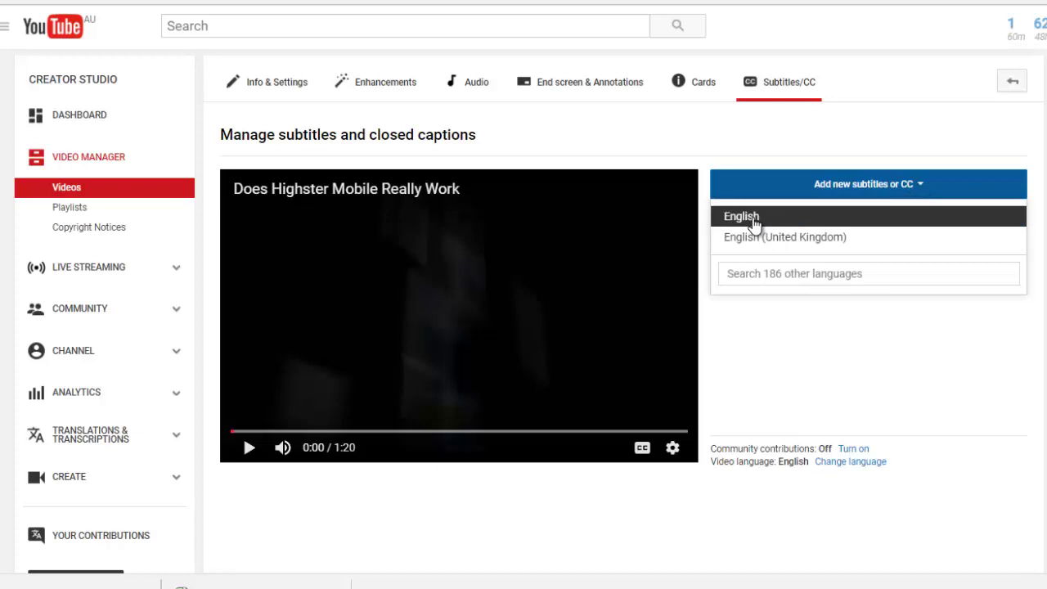
pyautogui.click(751, 218)
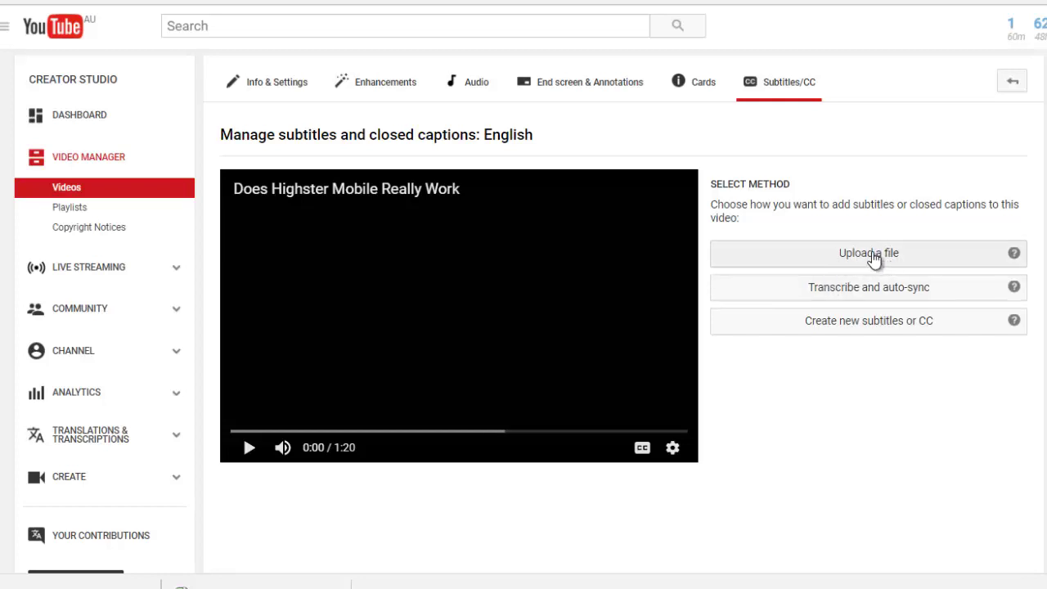
pyautogui.click(859, 258)
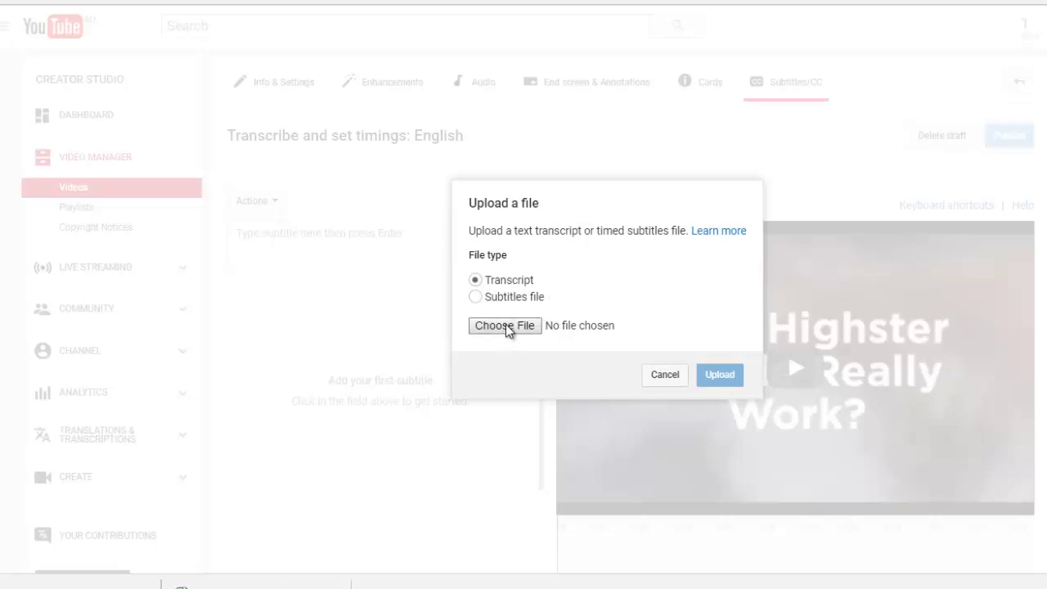
pyautogui.click(505, 325)
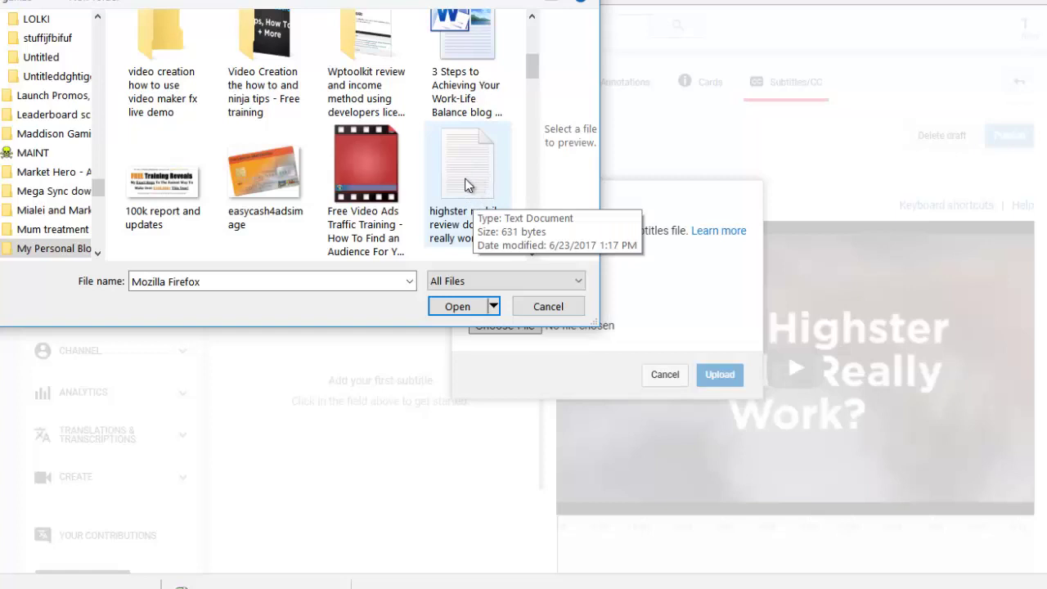
pyautogui.doubleClick(465, 184)
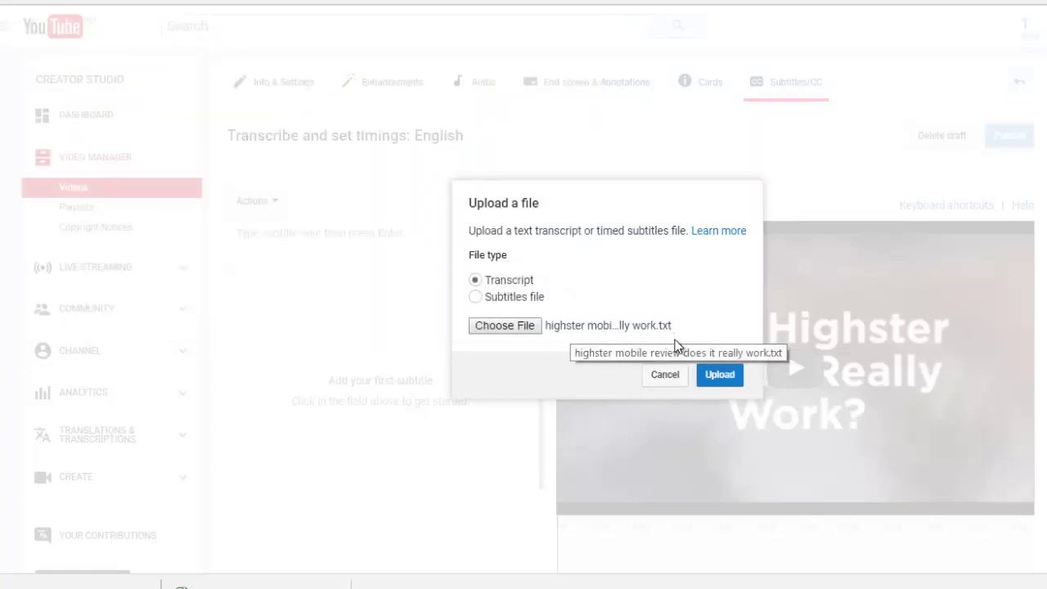
pyautogui.click(720, 375)
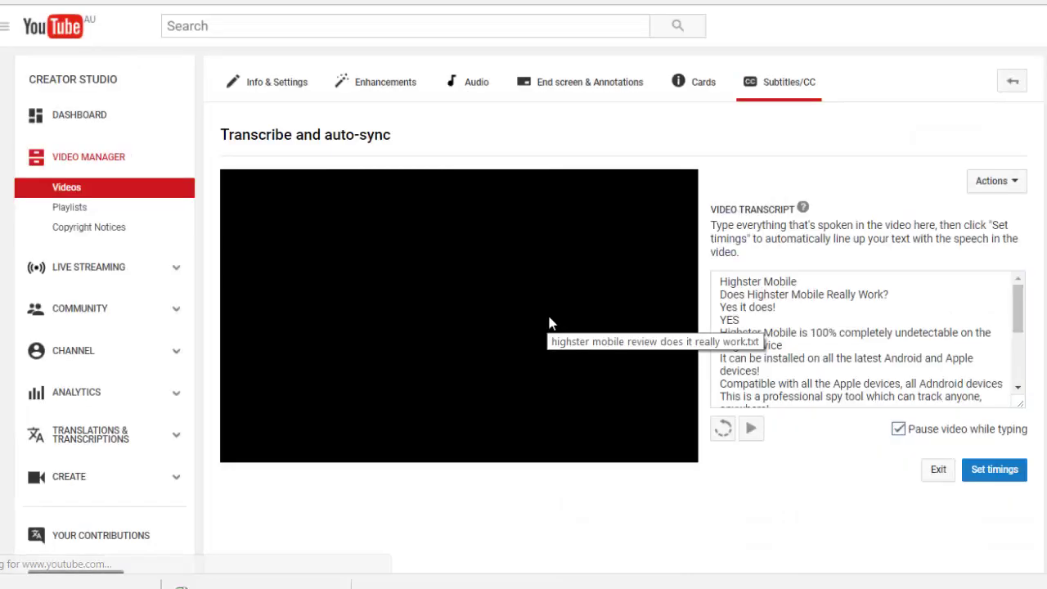
# Step: Review the uploaded transcript text and set its timings automatically against the video's speech
pyautogui.scroll(-5, 764, 310)
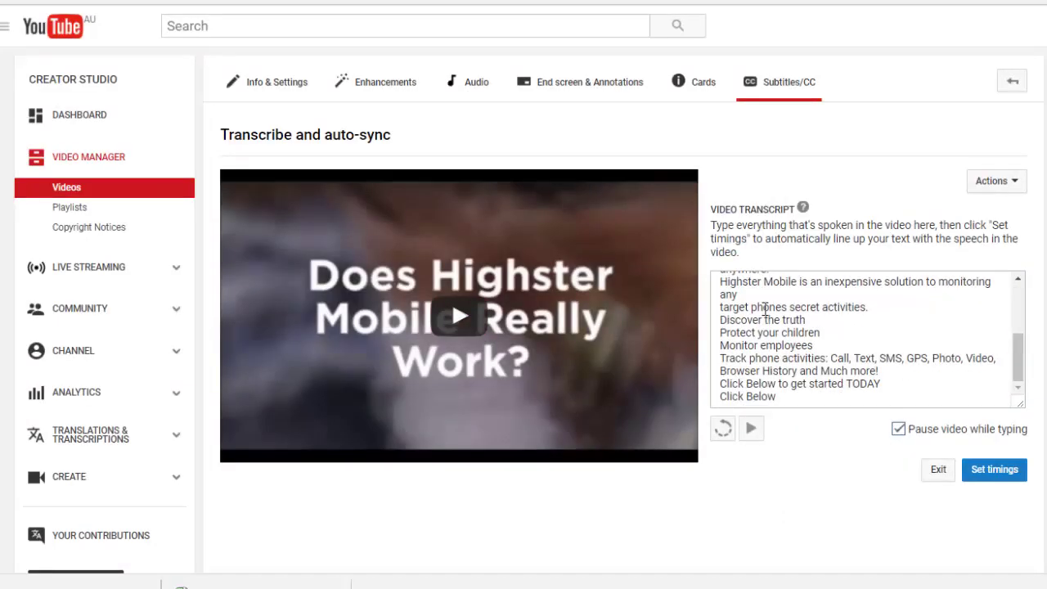
pyautogui.scroll(3, 787, 288)
pyautogui.scroll(4, 787, 288)
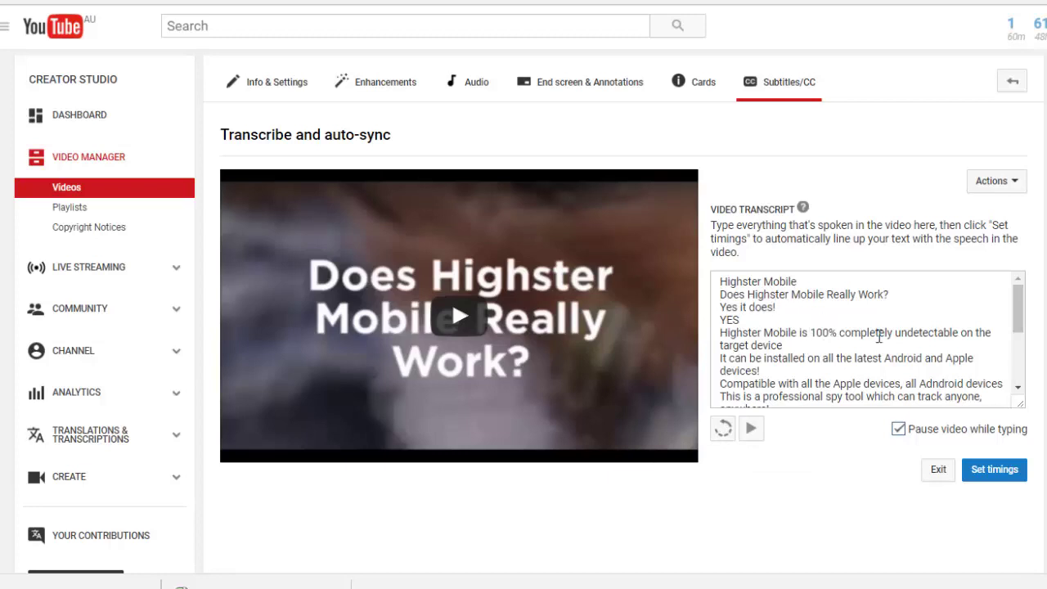
pyautogui.click(1022, 184)
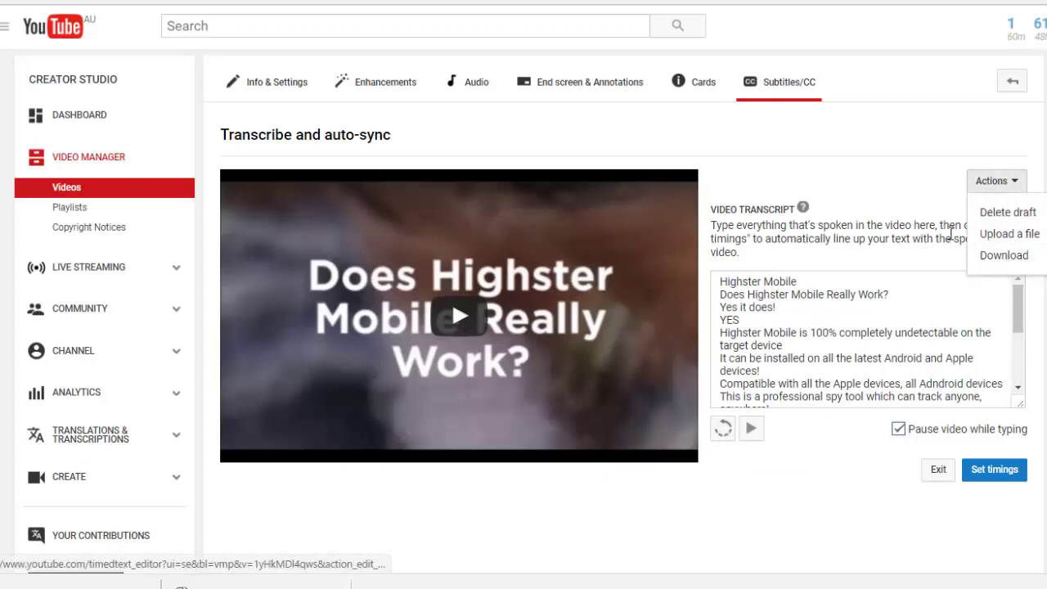
pyautogui.click(888, 221)
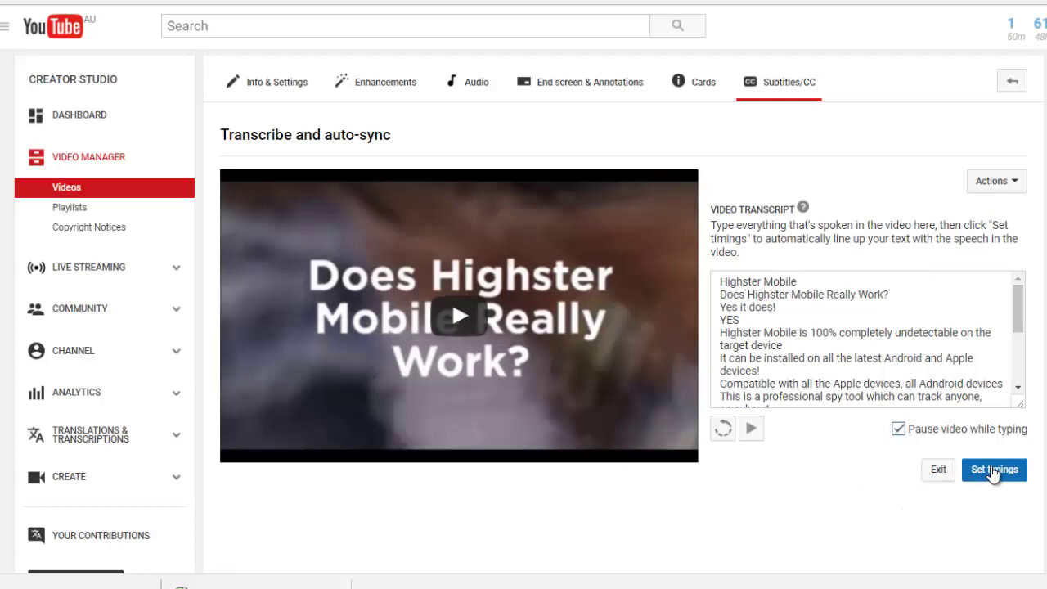
pyautogui.click(992, 470)
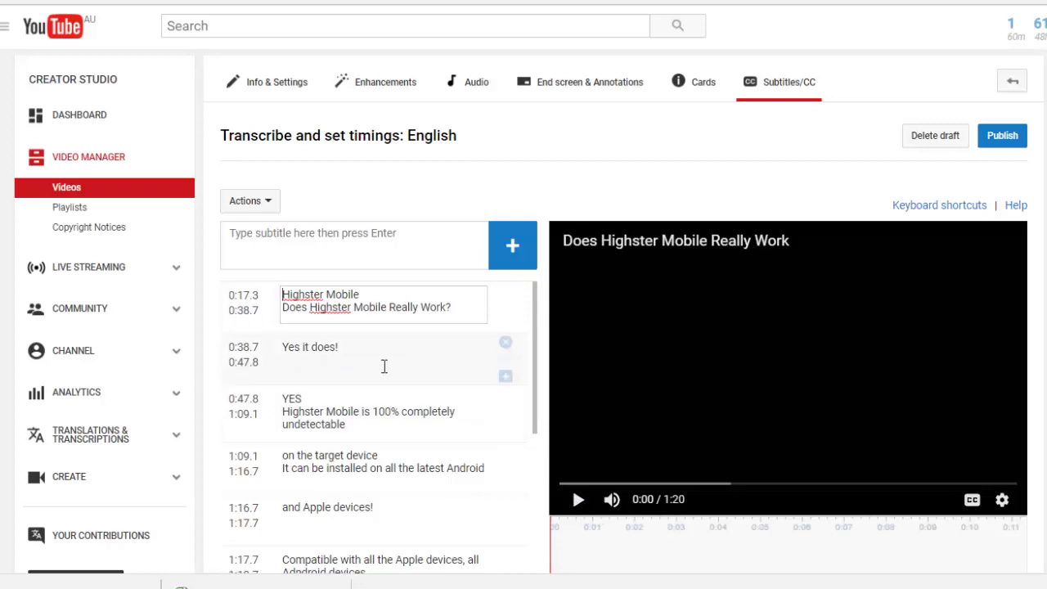
# Step: Preview the video around 0:19 and shift the first subtitle on the timeline to run from 0:00.0 to 0:11.1
pyautogui.scroll(-1, 578, 471)
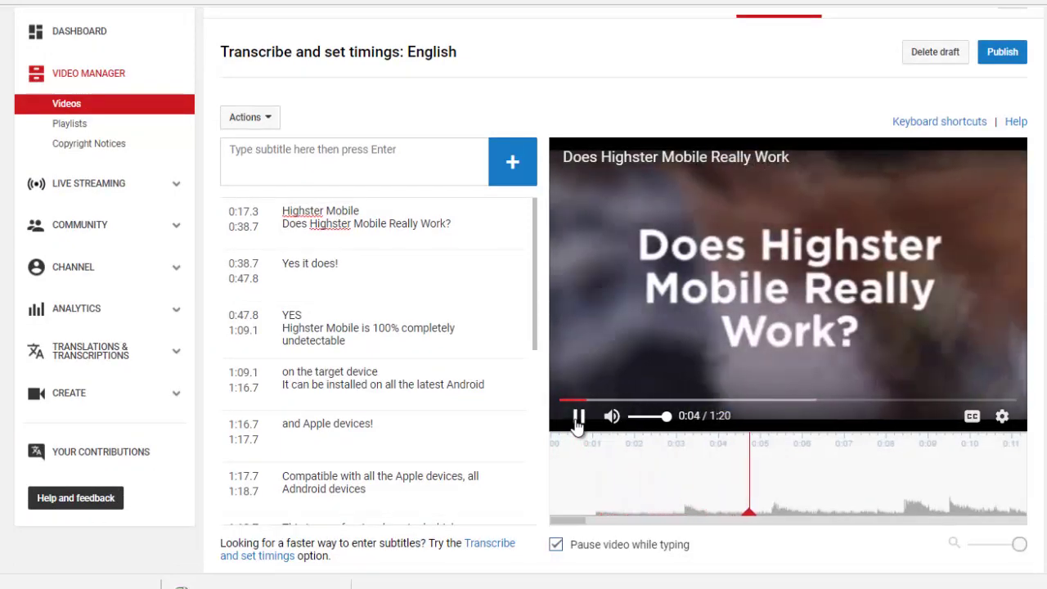
pyautogui.click(669, 400)
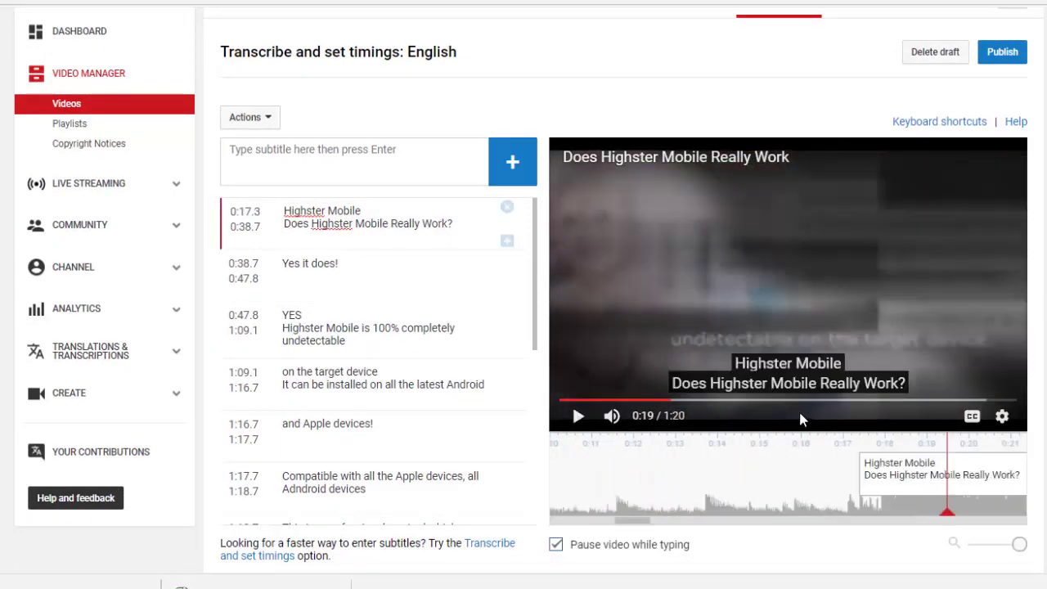
pyautogui.moveTo(922, 493); pyautogui.dragTo(542, 484)
pyautogui.moveTo(646, 524); pyautogui.dragTo(619, 526)
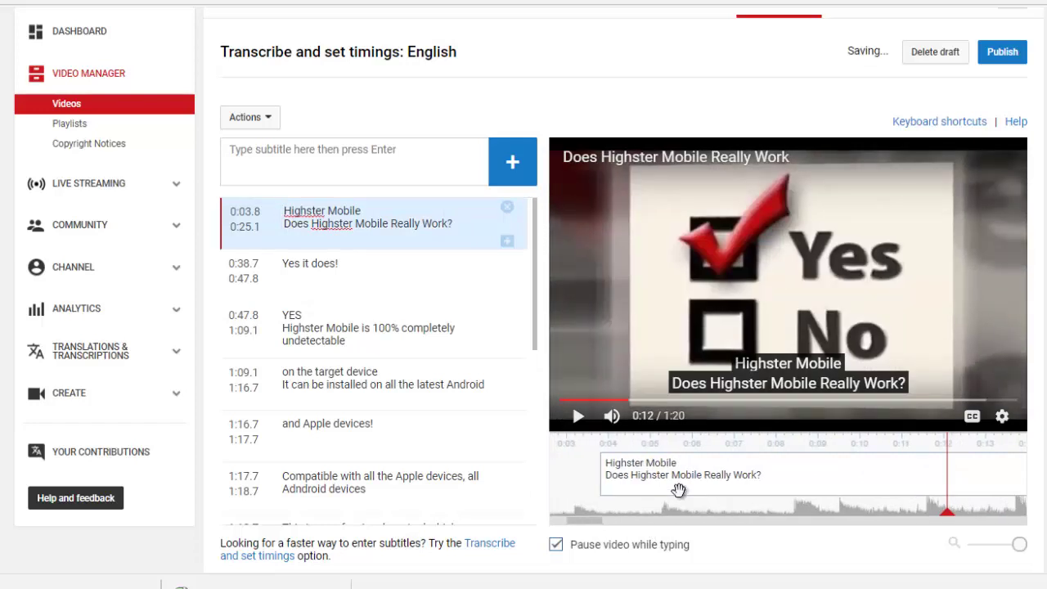
pyautogui.click(1022, 466)
pyautogui.moveTo(990, 482); pyautogui.dragTo(563, 480)
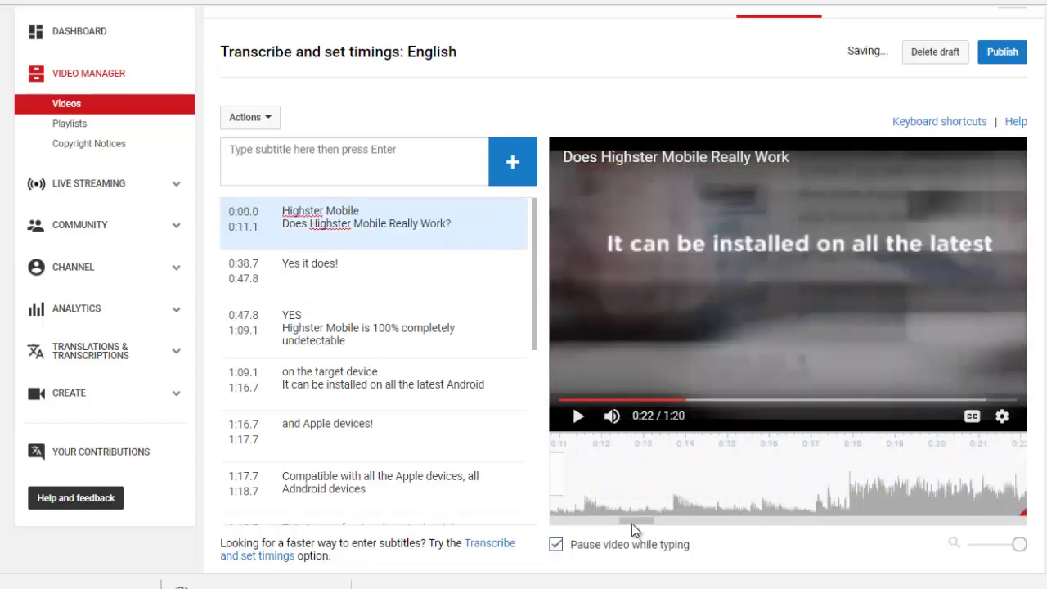
# Step: Shorten the first subtitle so it ends at 0:07.0 and play the video to check its timing
pyautogui.click(566, 516)
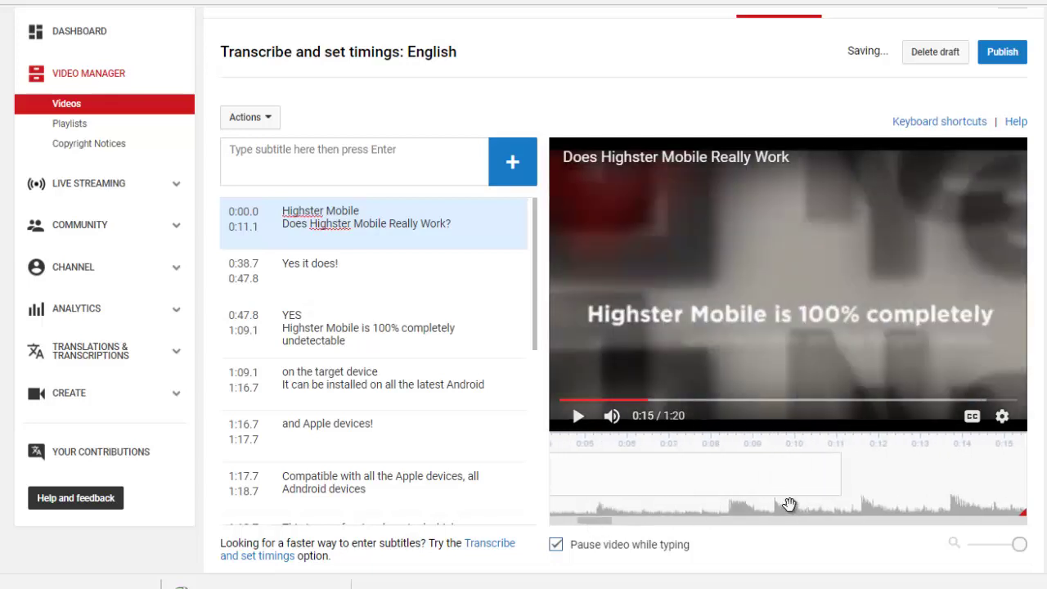
pyautogui.moveTo(846, 467); pyautogui.dragTo(595, 513)
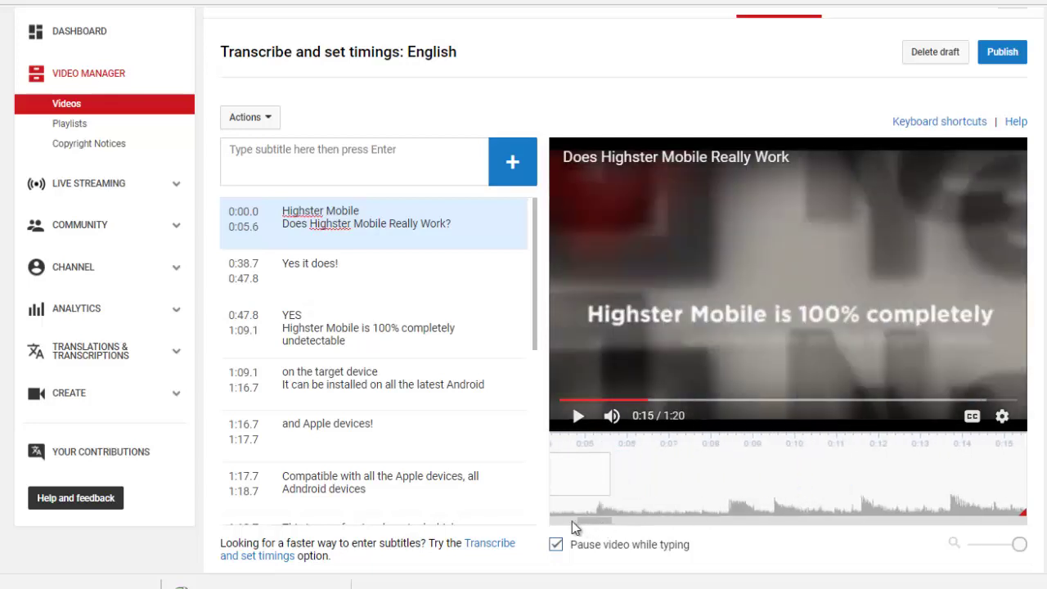
pyautogui.click(572, 521)
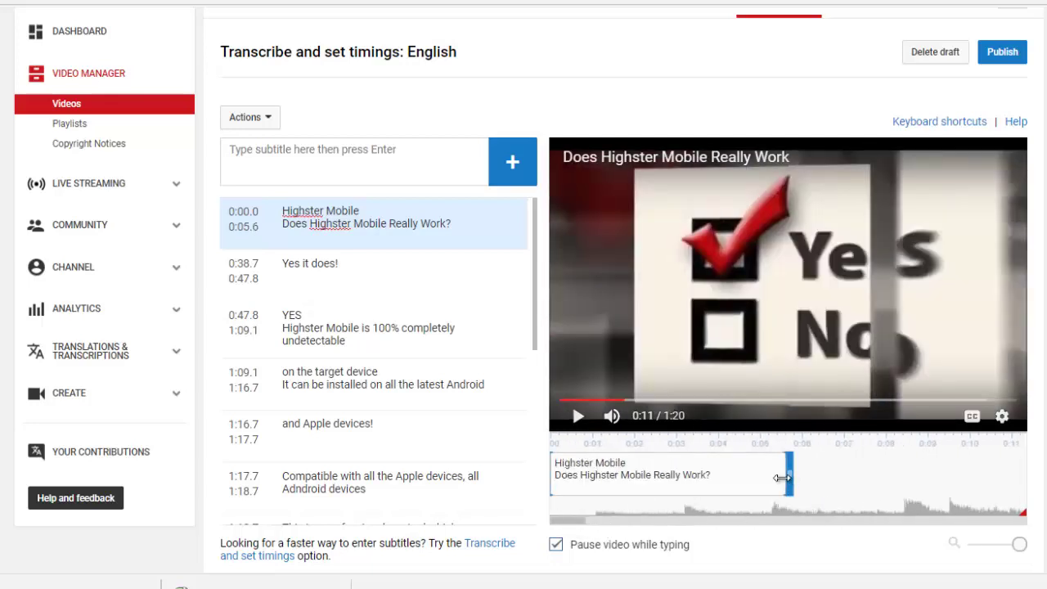
pyautogui.moveTo(783, 478); pyautogui.dragTo(720, 478)
pyautogui.click(578, 418)
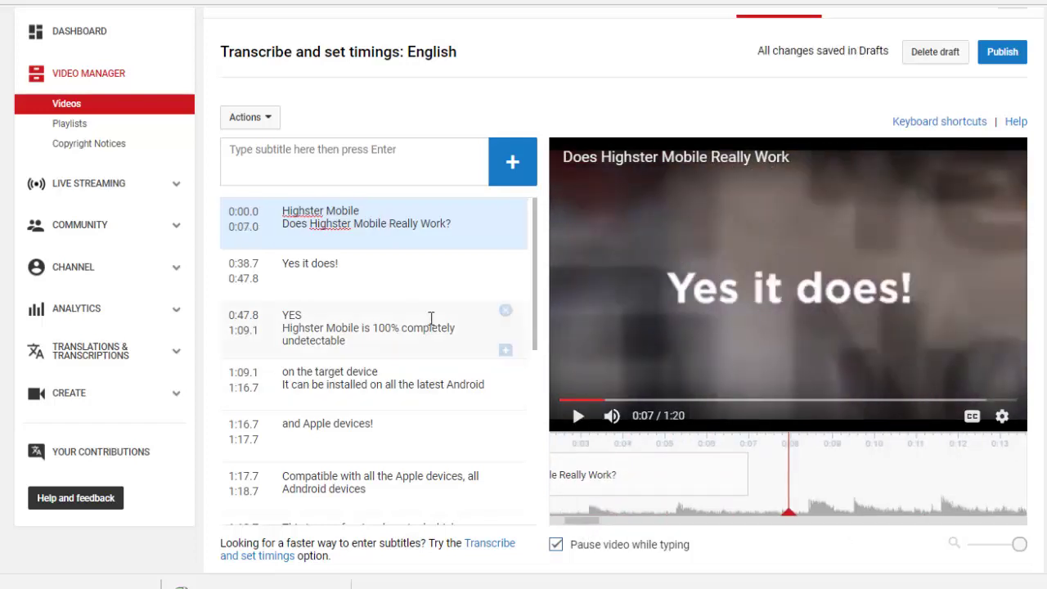
# Step: Retime the "Yes it does!" subtitle to 0:08.0–0:10.4 and the "YES Highster Mobile is 100% completely undetectable" subtitle to 0:10.6–0:15.1
pyautogui.click(385, 282)
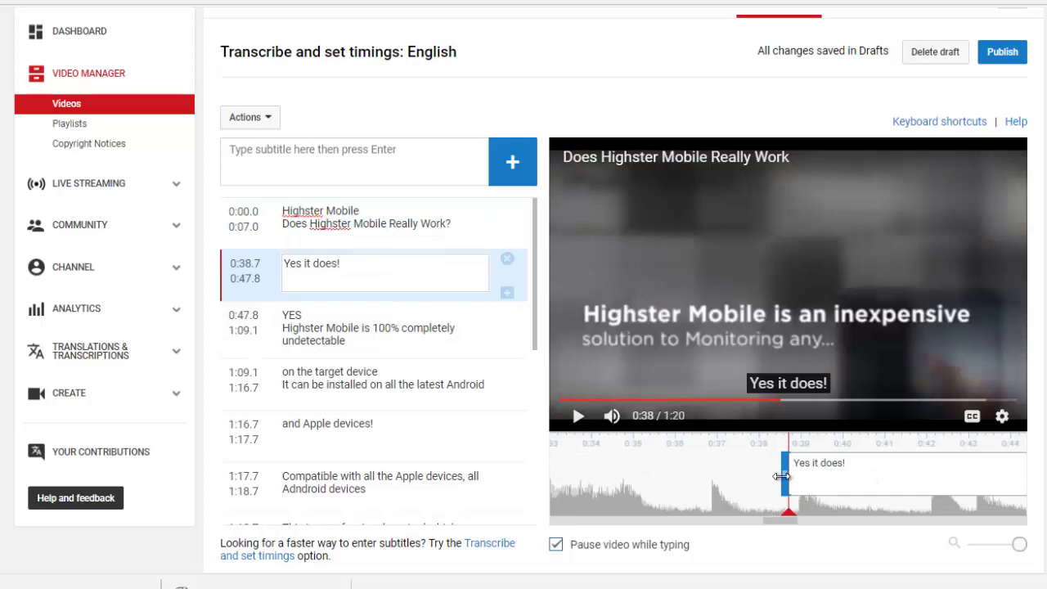
pyautogui.moveTo(833, 484); pyautogui.dragTo(682, 443)
pyautogui.click(578, 415)
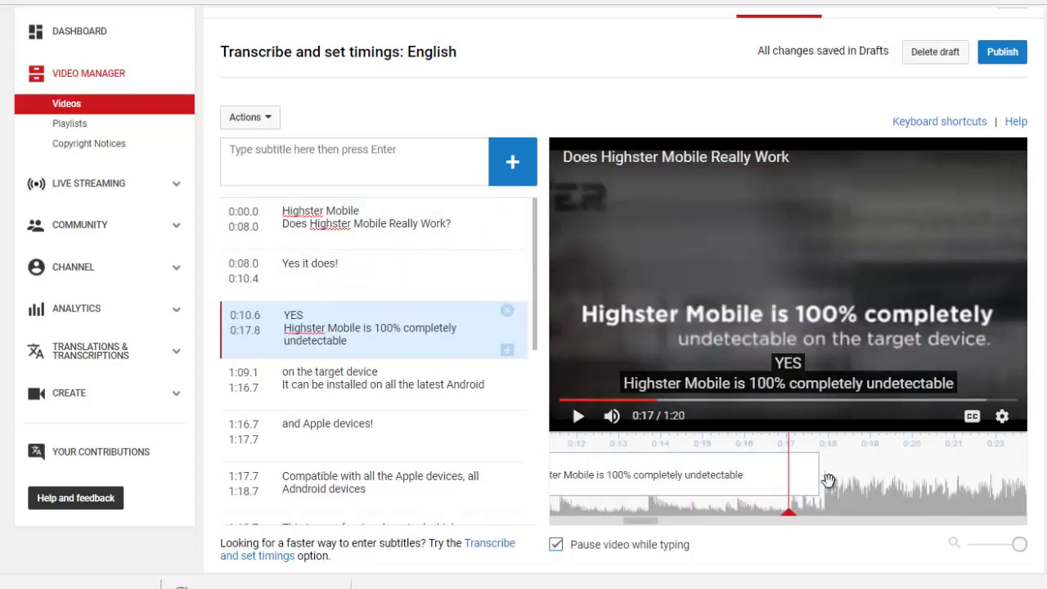
pyautogui.moveTo(828, 482); pyautogui.dragTo(707, 482)
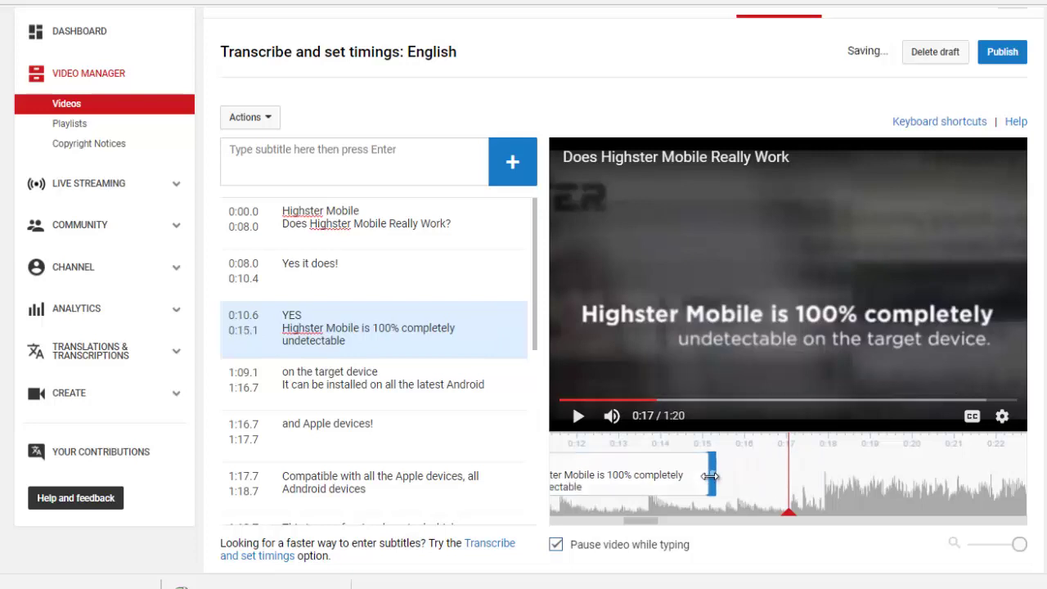
# Step: Move the "on the target device" subtitle to 0:15.3–0:22.9 and replay the video from near the start to check the timings
pyautogui.click(405, 384)
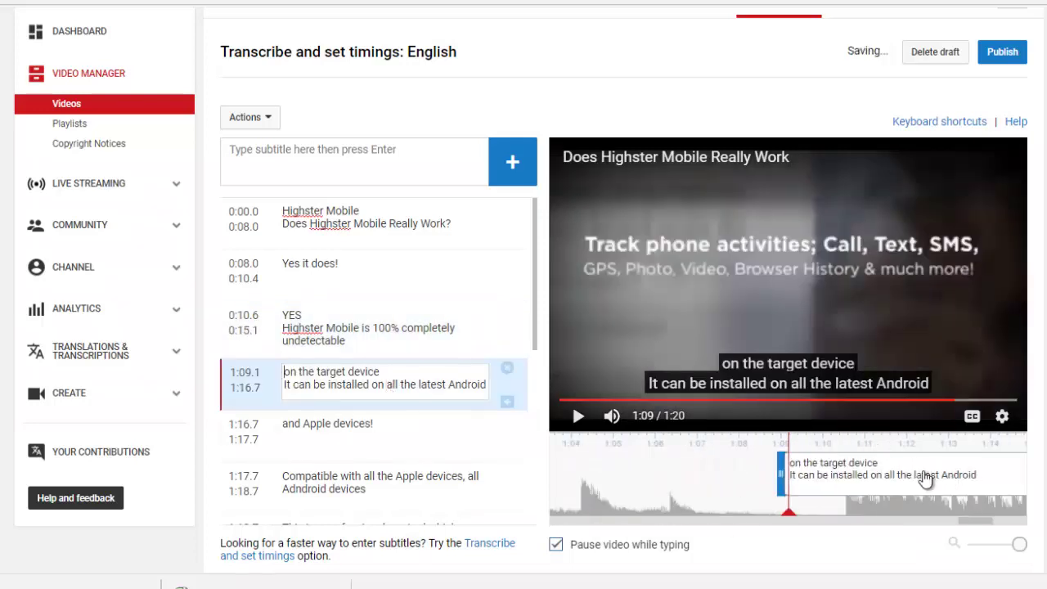
pyautogui.moveTo(592, 528); pyautogui.dragTo(568, 510)
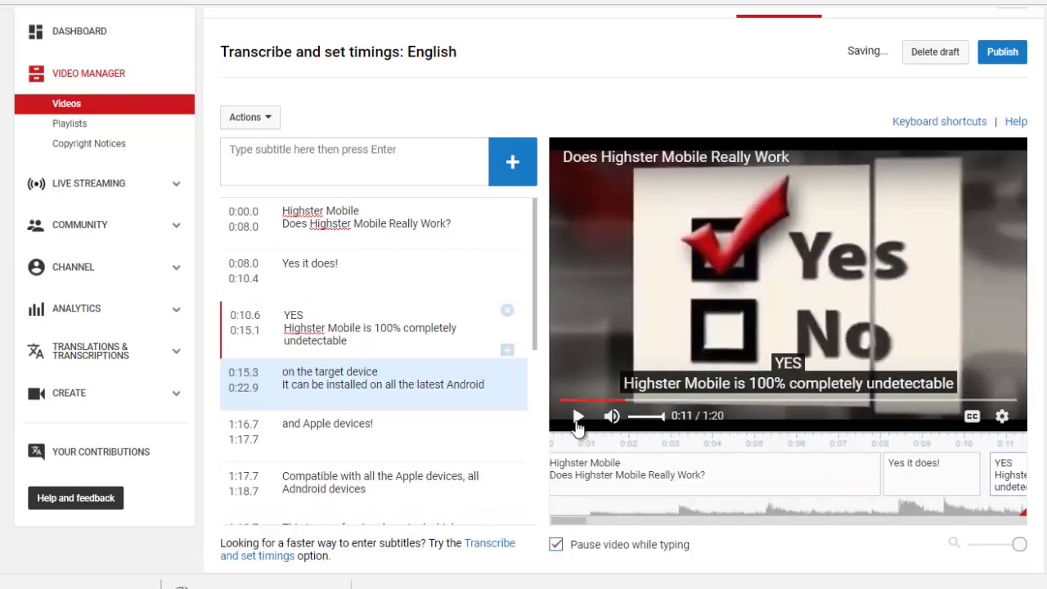
pyautogui.click(598, 401)
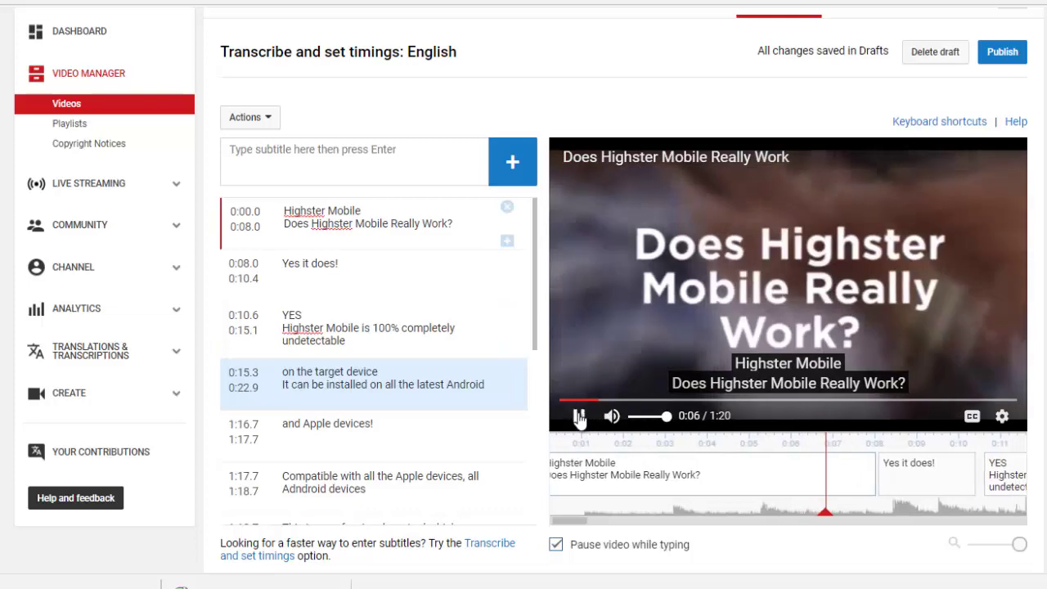
pyautogui.click(579, 417)
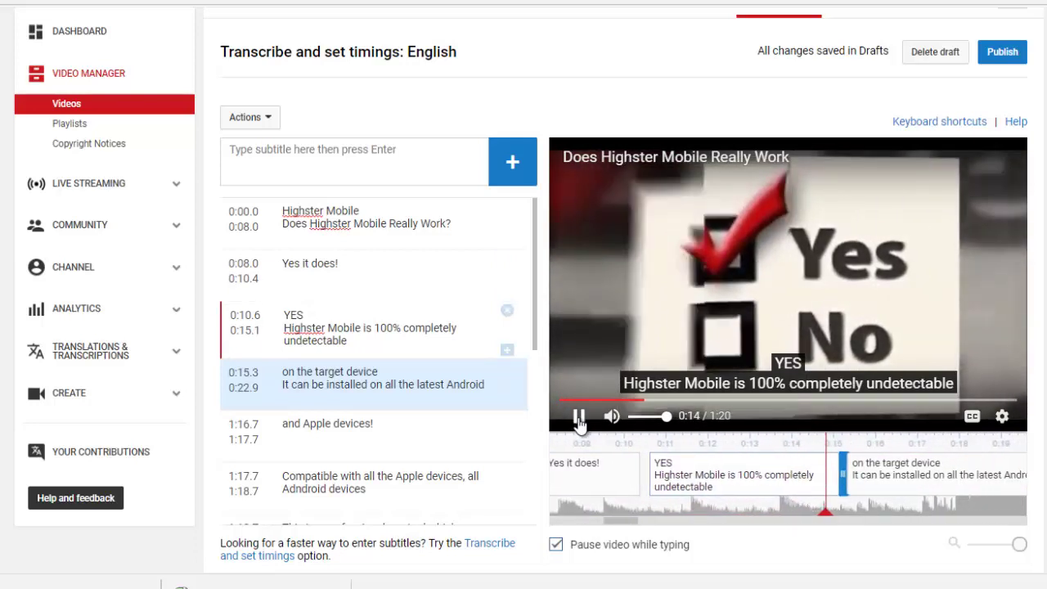
pyautogui.click(579, 420)
# Step: Extend the "YES" subtitle to 0:18.0 and spread the remaining subtitles along the timeline, with the last one starting at 1:06.2
pyautogui.moveTo(700, 479); pyautogui.dragTo(802, 481)
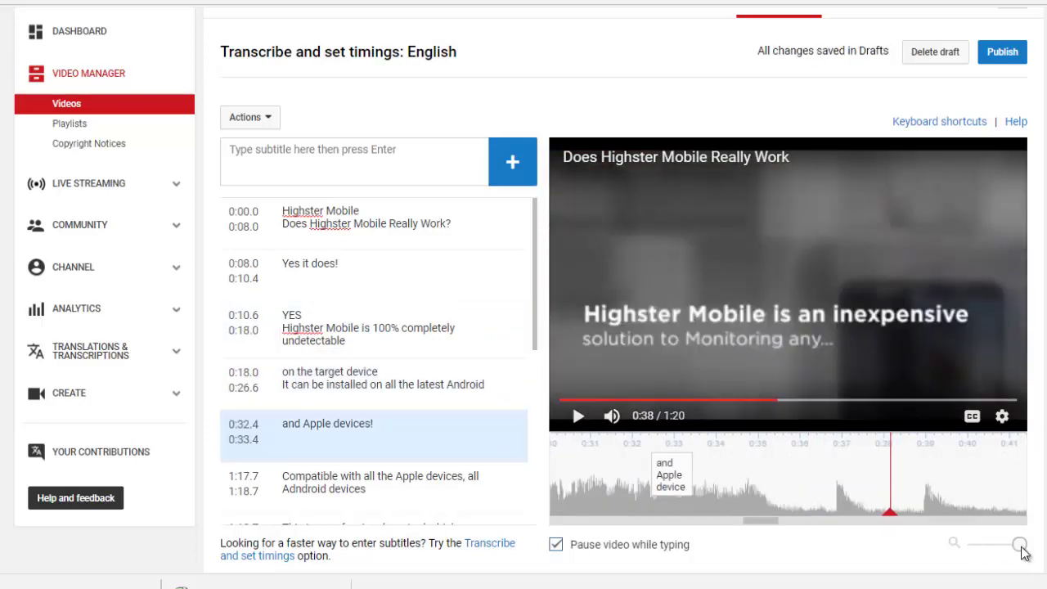
pyautogui.moveTo(1021, 546); pyautogui.dragTo(1012, 547)
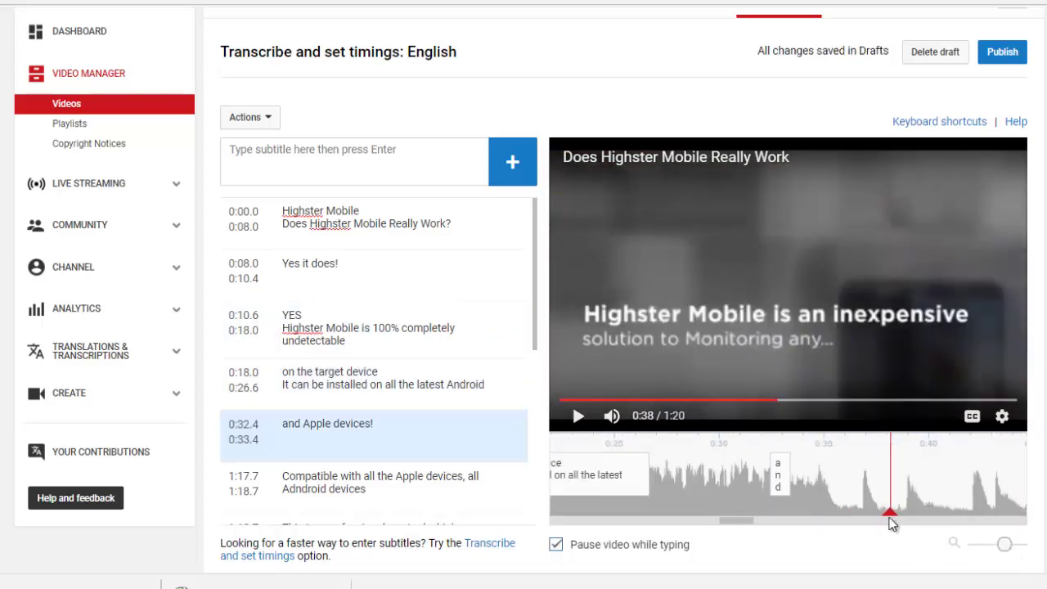
pyautogui.moveTo(772, 479); pyautogui.dragTo(659, 478)
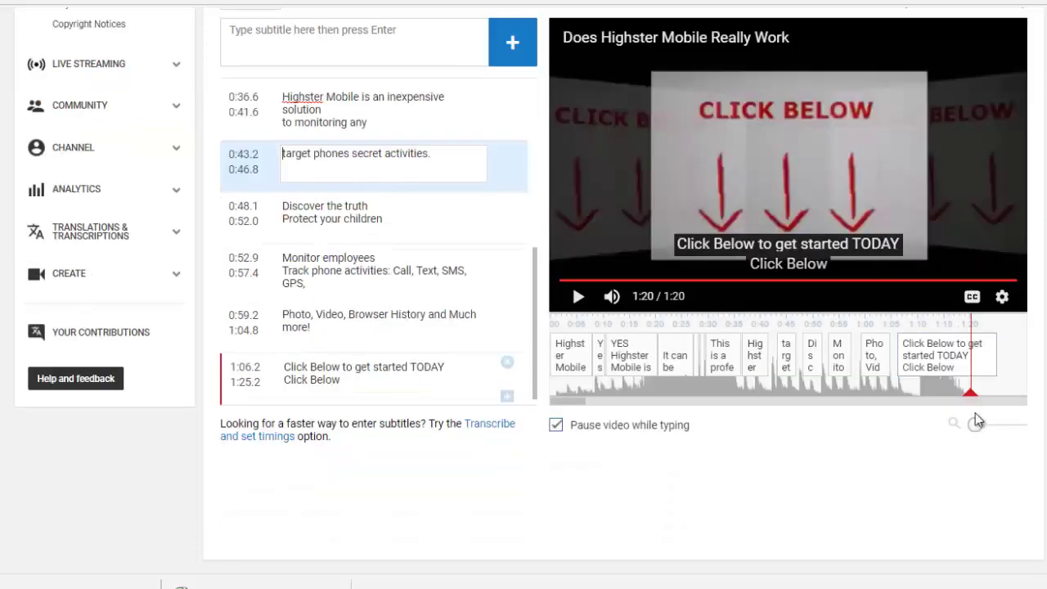
# Step: Replay from about 0:35 and retime "target phones secret activities." to 0:41.4–0:43.5 and "Discover the truth" to 0:44.8–0:54.8
pyautogui.click(815, 283)
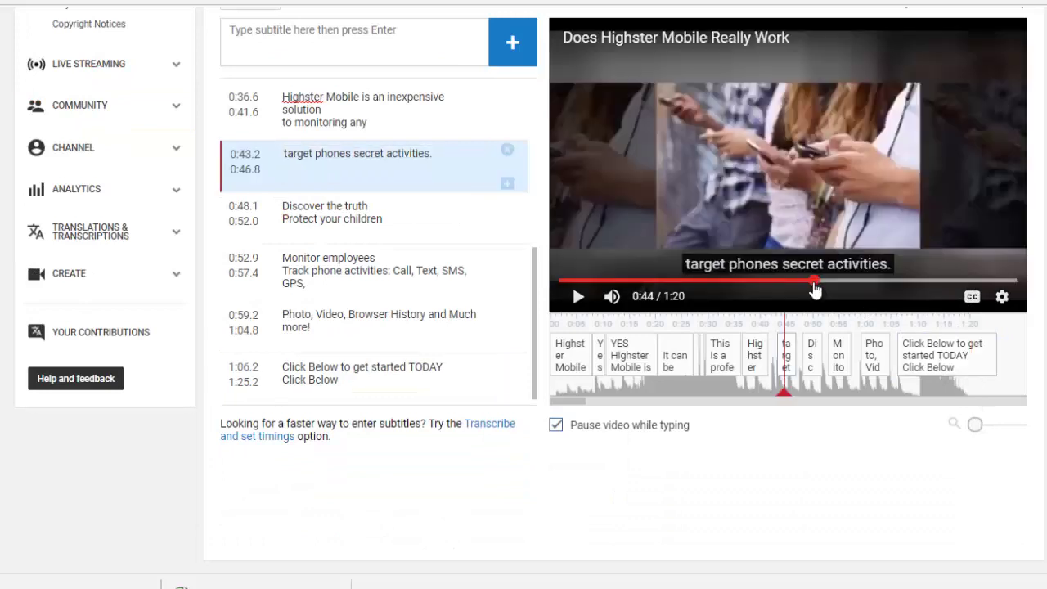
pyautogui.click(760, 284)
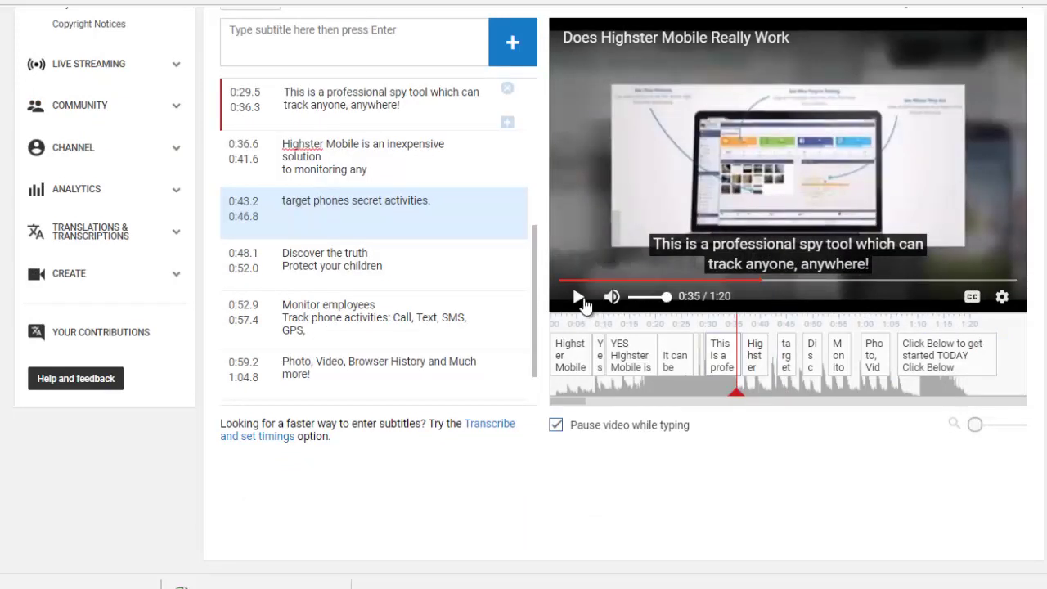
pyautogui.click(784, 356)
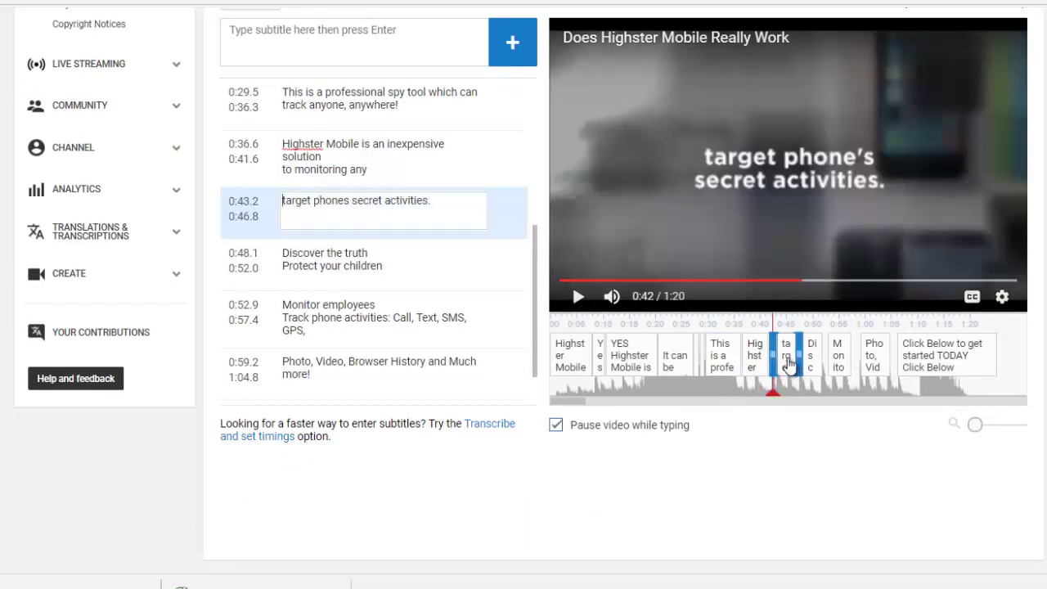
pyautogui.moveTo(781, 364); pyautogui.dragTo(897, 360)
pyautogui.click(804, 364)
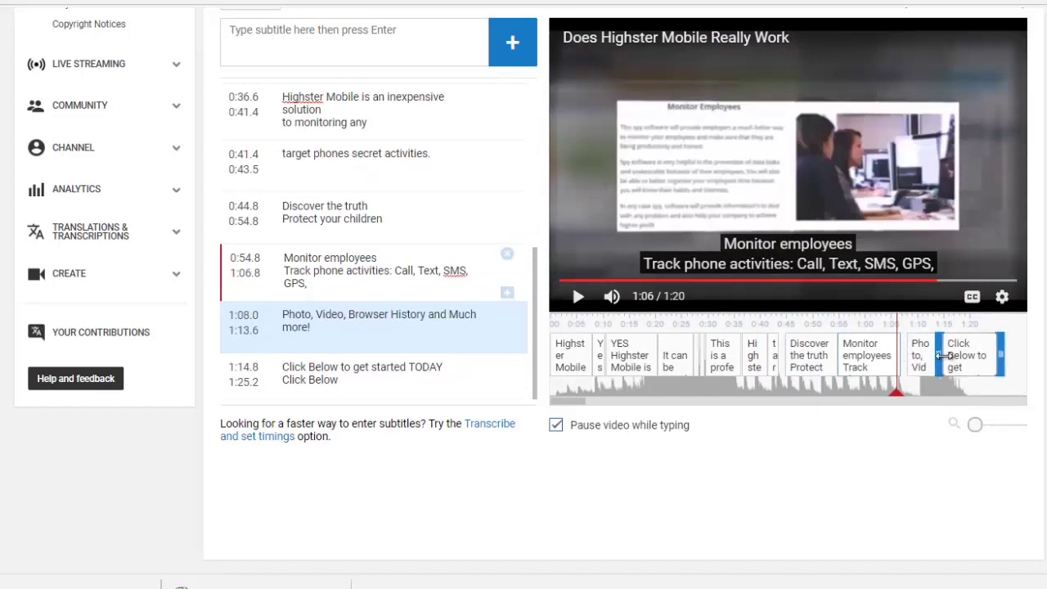
# Step: Set the closing subtitles so "Monitor employees" ends at 1:07.5, "Photo, Video" runs 1:08.3–1:14.5 and "Click Below" runs 1:15.8–1:21.6
pyautogui.moveTo(941, 356); pyautogui.dragTo(965, 354)
pyautogui.moveTo(901, 354); pyautogui.dragTo(926, 355)
pyautogui.click(892, 360)
# Step: Play the video from about 1:04 to the end to check the timing of the closing subtitles
pyautogui.click(580, 297)
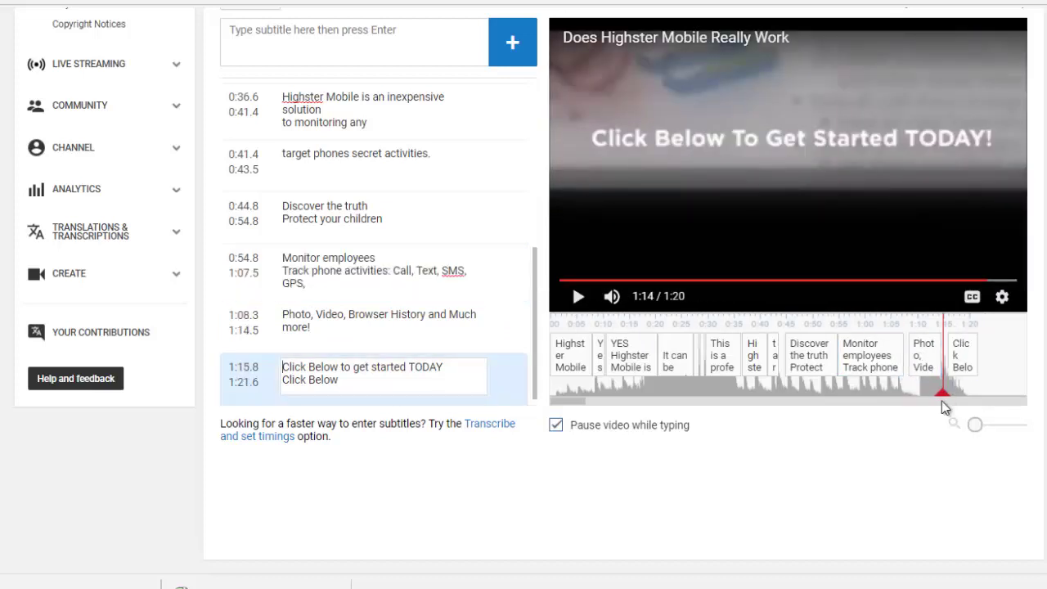
pyautogui.moveTo(939, 398); pyautogui.dragTo(888, 393)
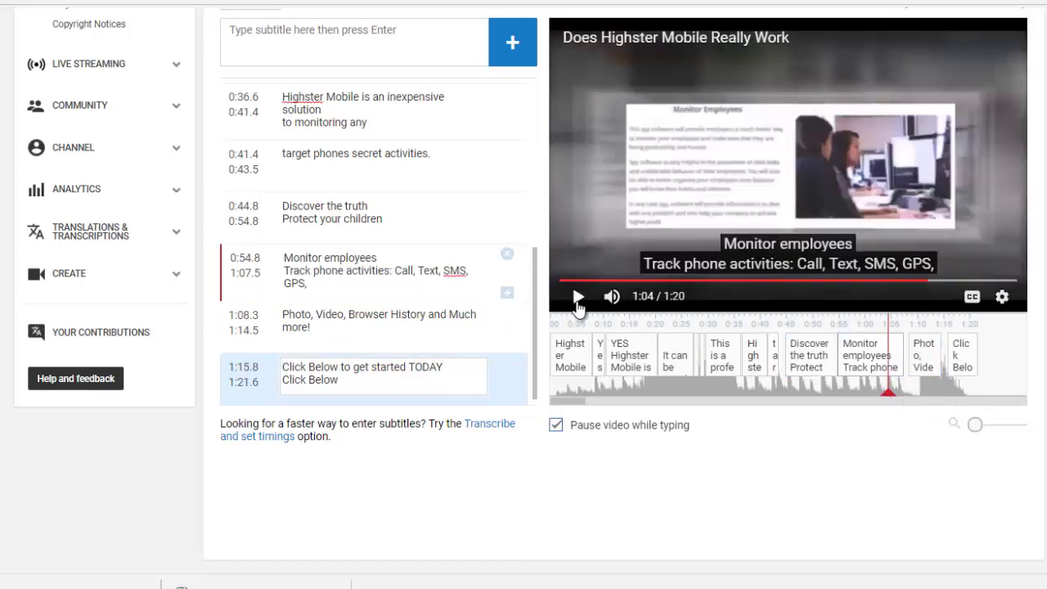
pyautogui.click(580, 299)
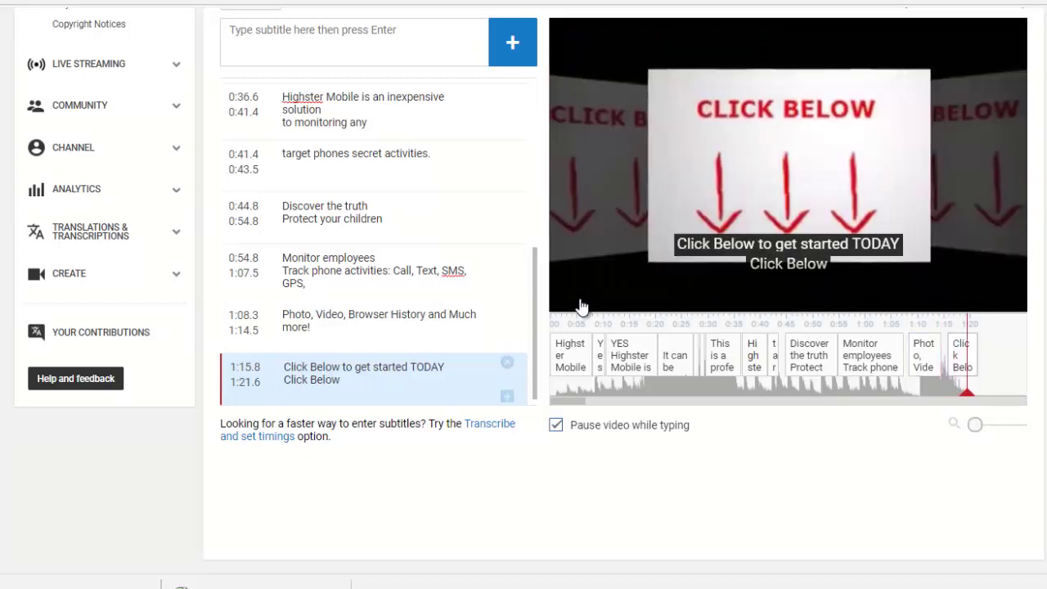
# Step: Publish the English subtitle draft with the adjusted timings
pyautogui.scroll(-2, 736, 537)
pyautogui.scroll(5, 741, 530)
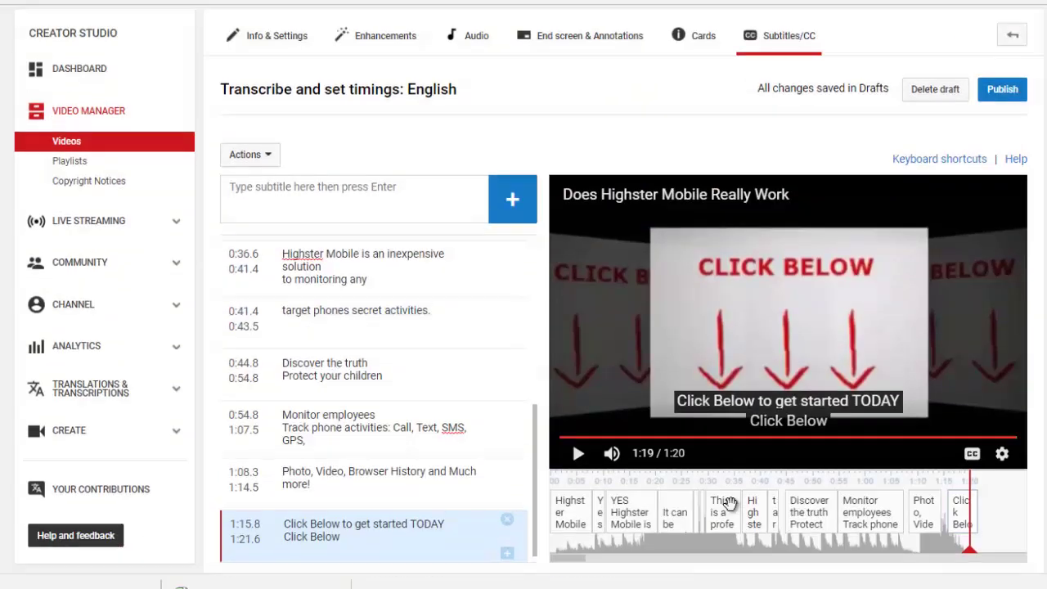
pyautogui.click(994, 139)
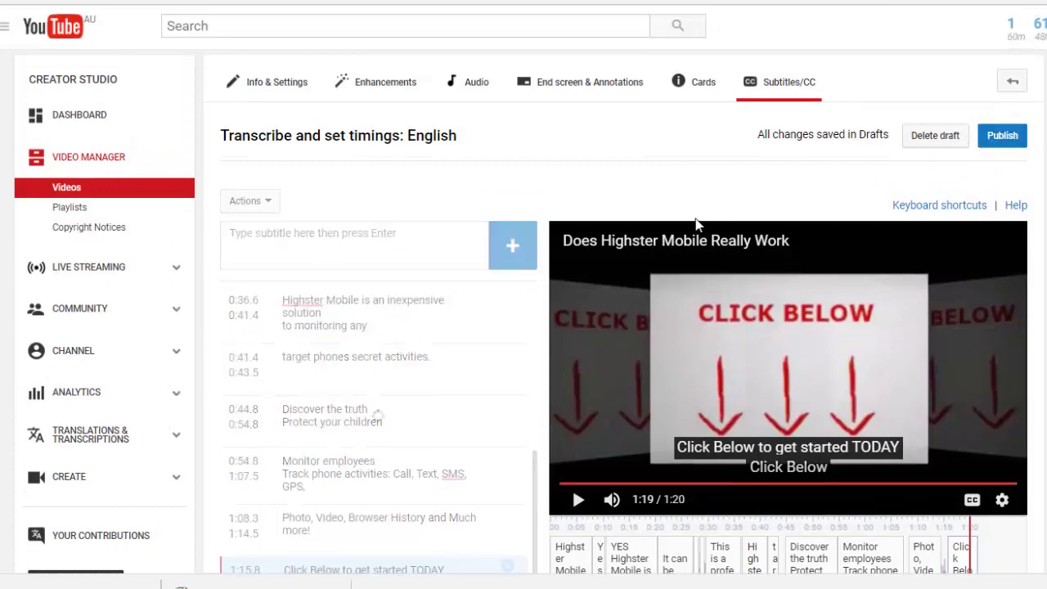